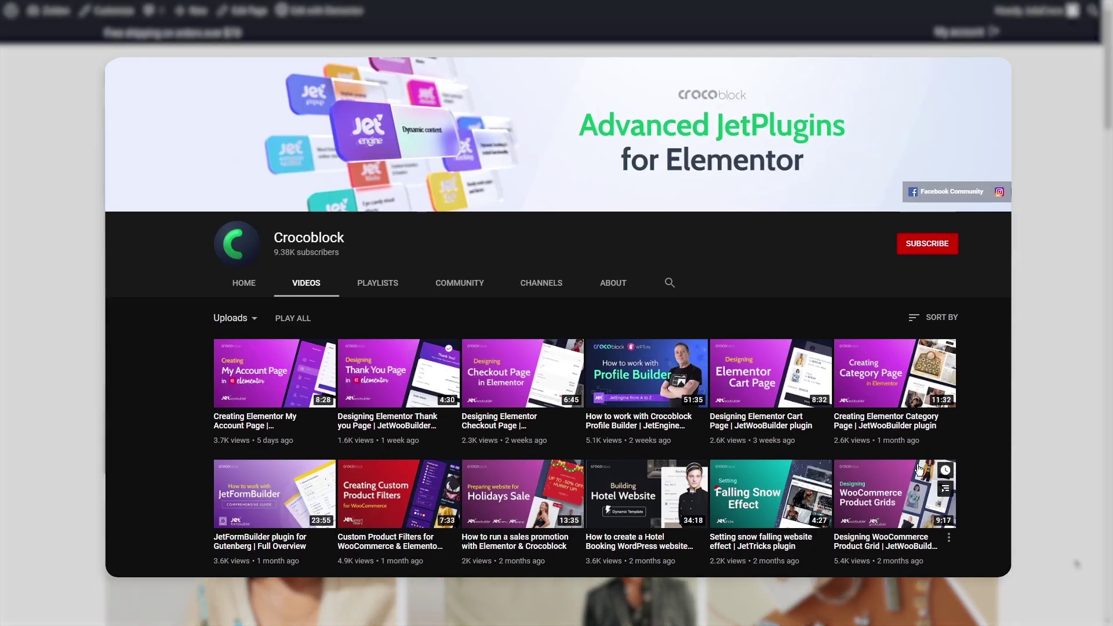
Step: From the Crocoblock channel's playlists, open WooCommerce Store from Scratch | JetWooBuilder
{"action": "left_click", "coordinate": [377, 283]}
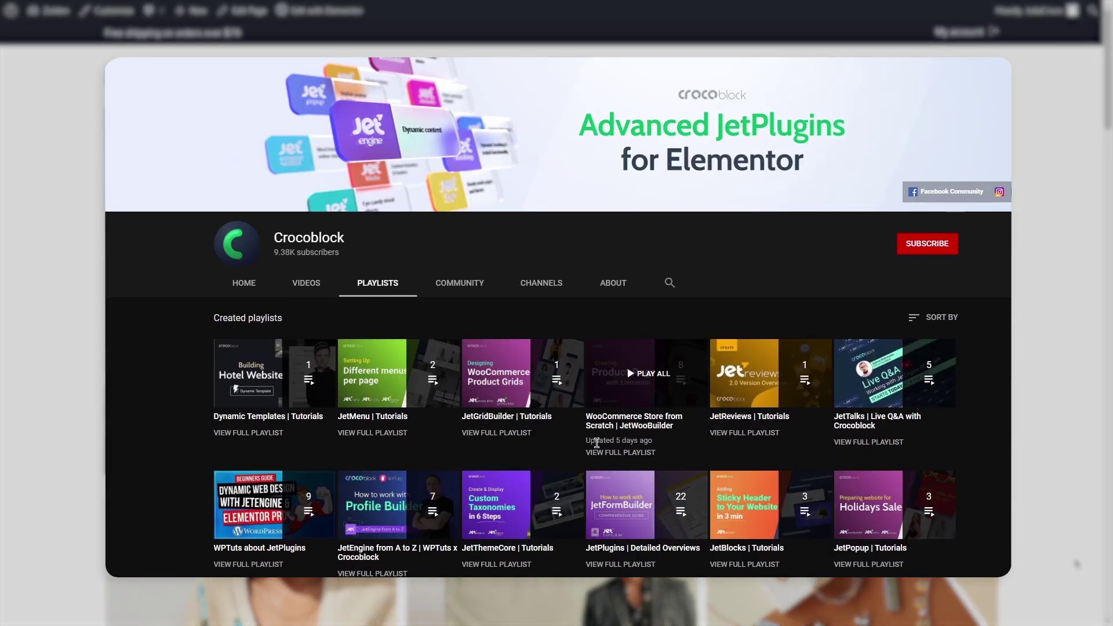
{"action": "left_click", "coordinate": [634, 453]}
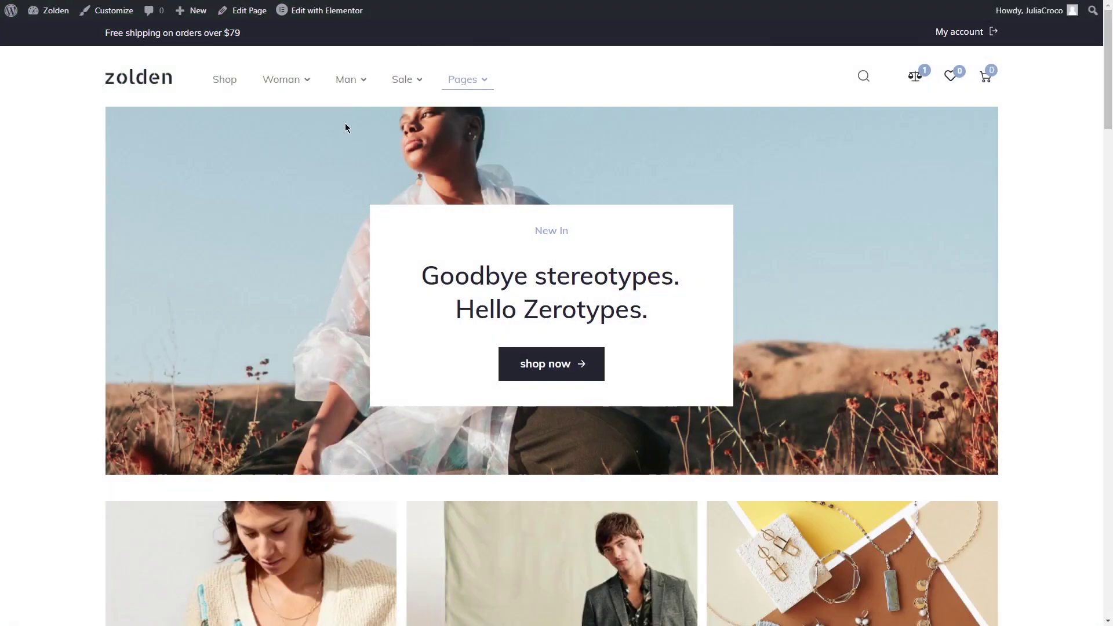
Step: Show the Zolden store's Woman mega menu with its category lists and sale carousel
{"action": "mouse_move", "coordinate": [304, 85]}
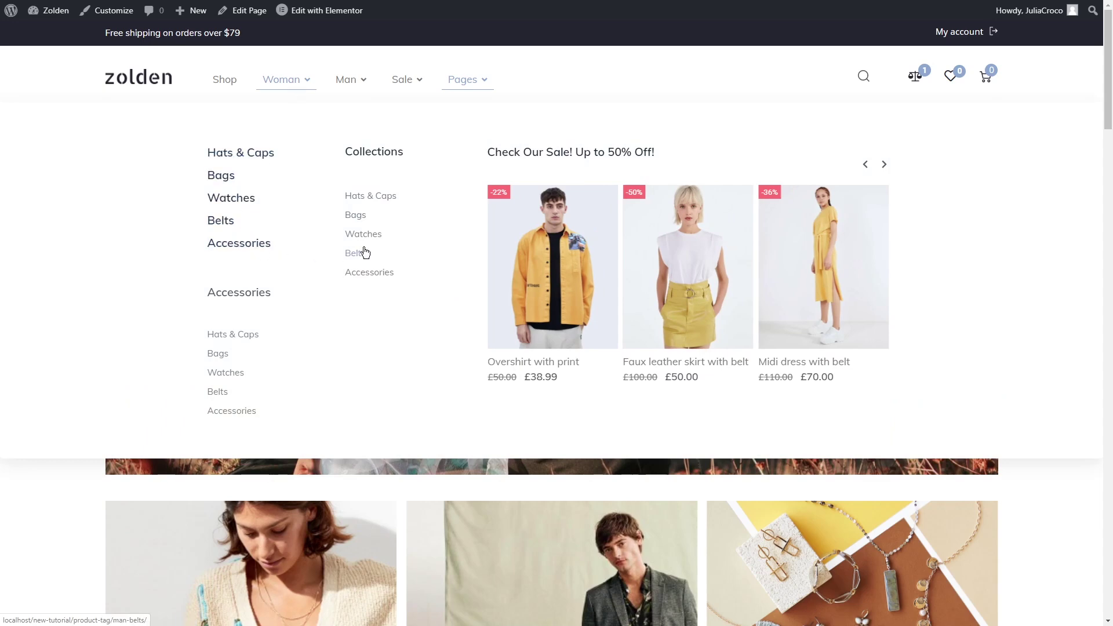
Step: Preview the Man mega menu with New Arrivals, Best sellers and Sell Out banners
{"action": "mouse_move", "coordinate": [356, 82]}
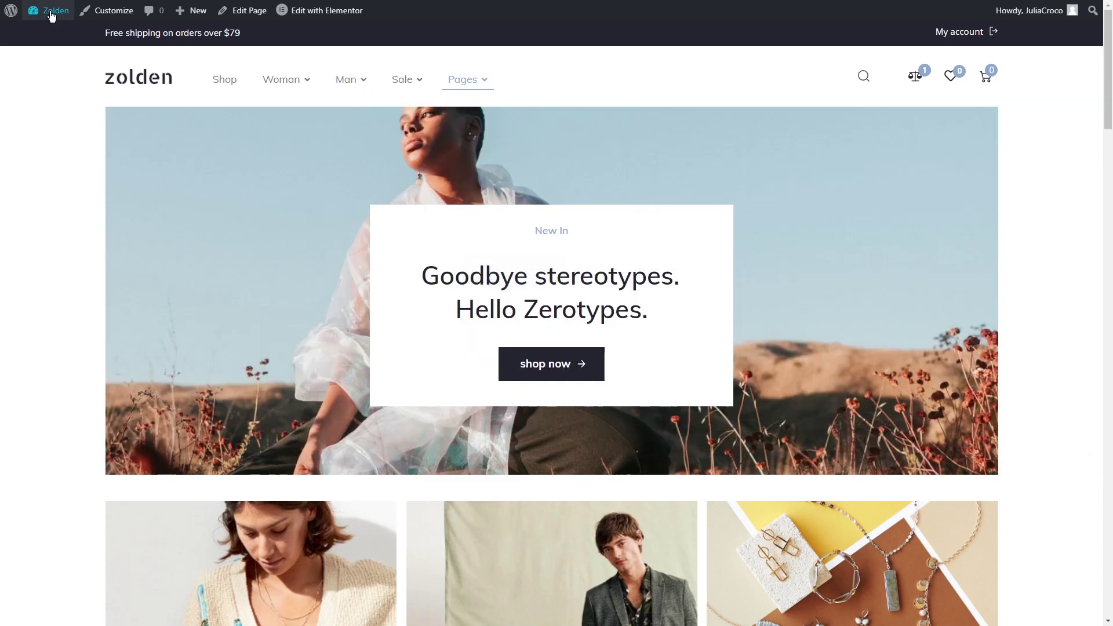
Step: Go to the Dashboard and open Appearance > Menus on Main Menu, revealing Woman's JetMenu button
{"action": "mouse_move", "coordinate": [51, 12]}
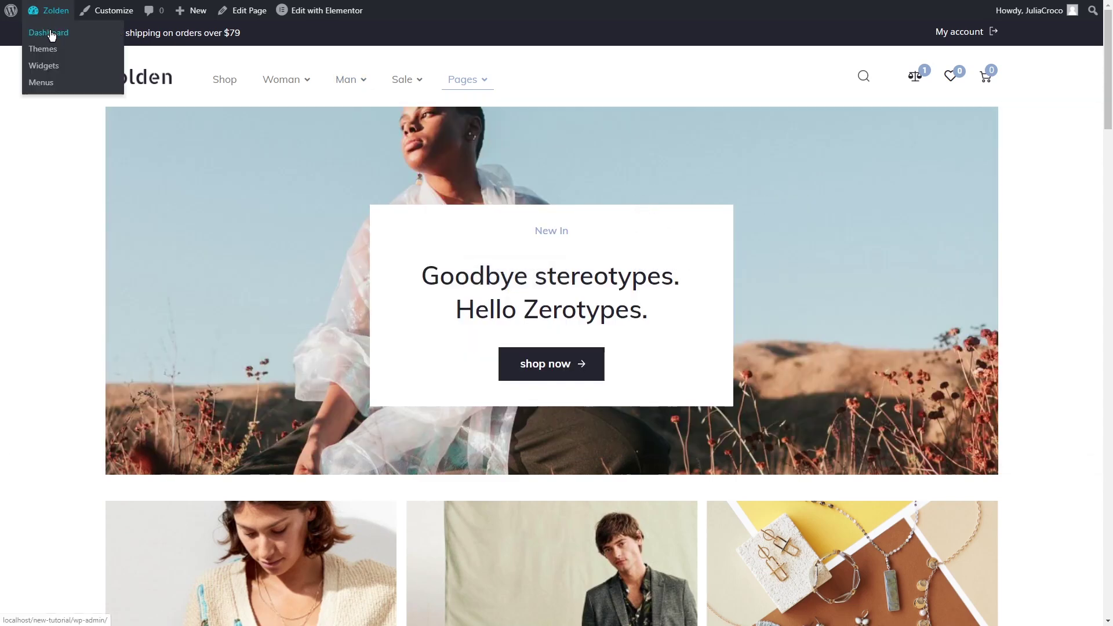
{"action": "left_click", "coordinate": [51, 34]}
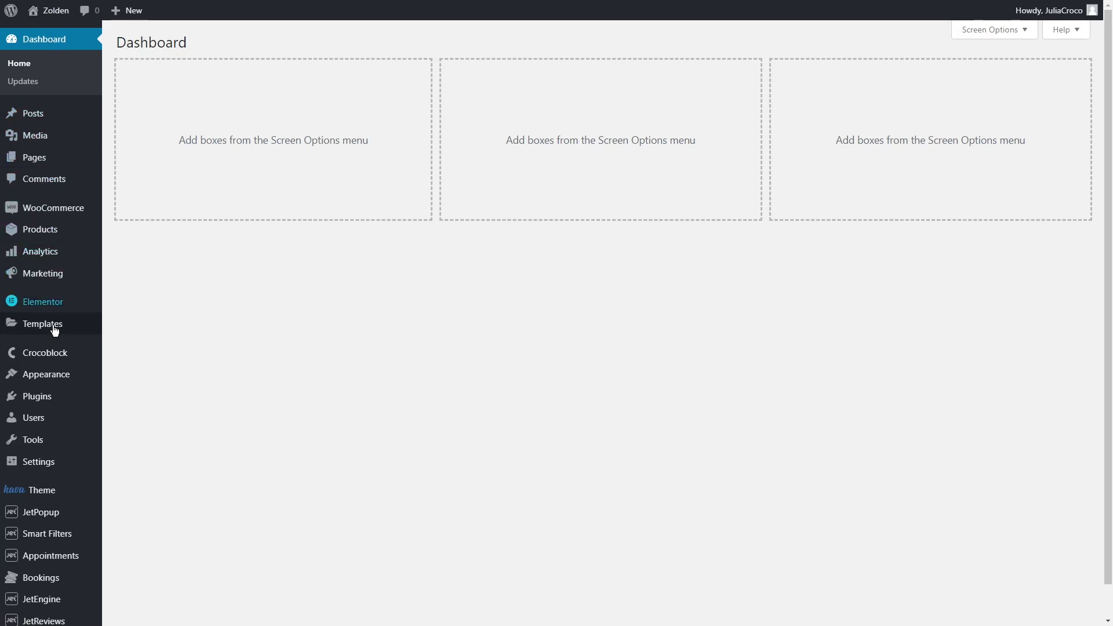
{"action": "mouse_move", "coordinate": [58, 374]}
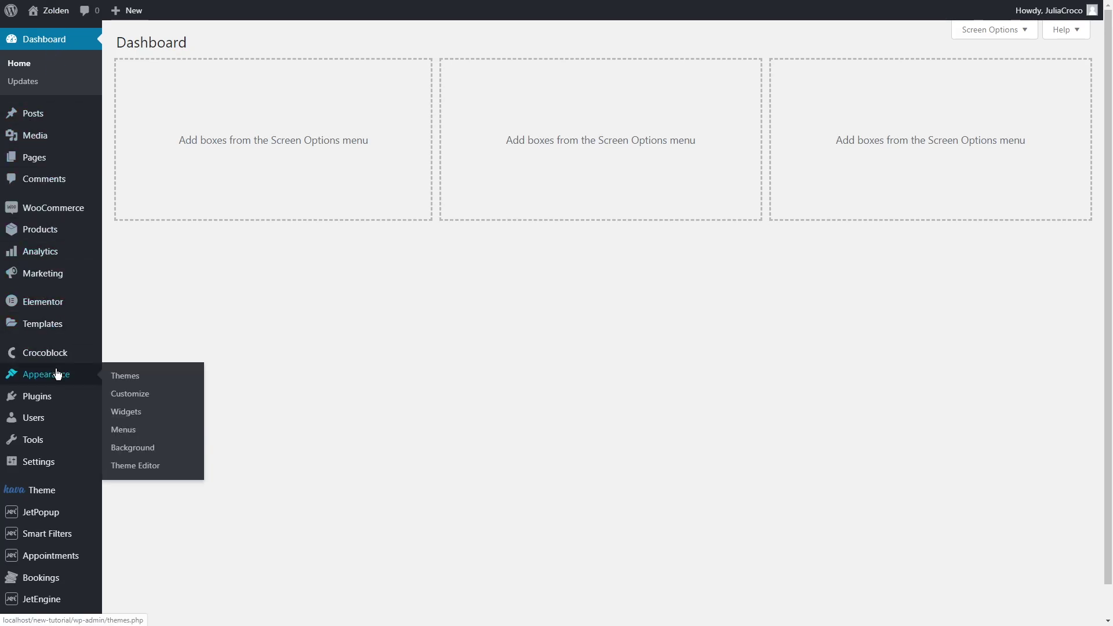
{"action": "left_click", "coordinate": [138, 430]}
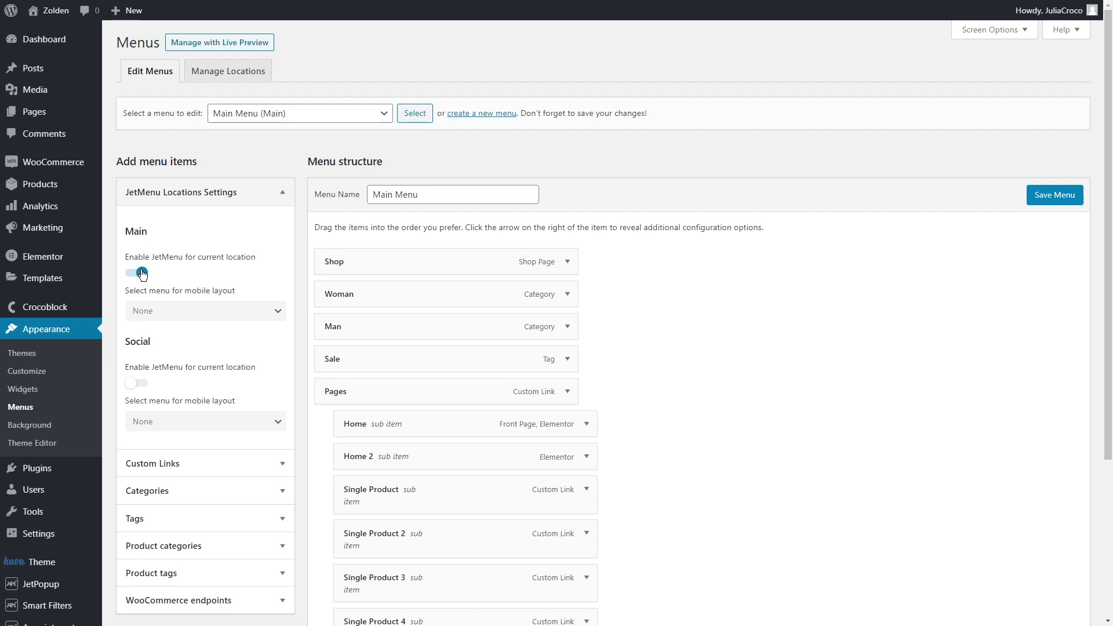
{"action": "mouse_move", "coordinate": [368, 296]}
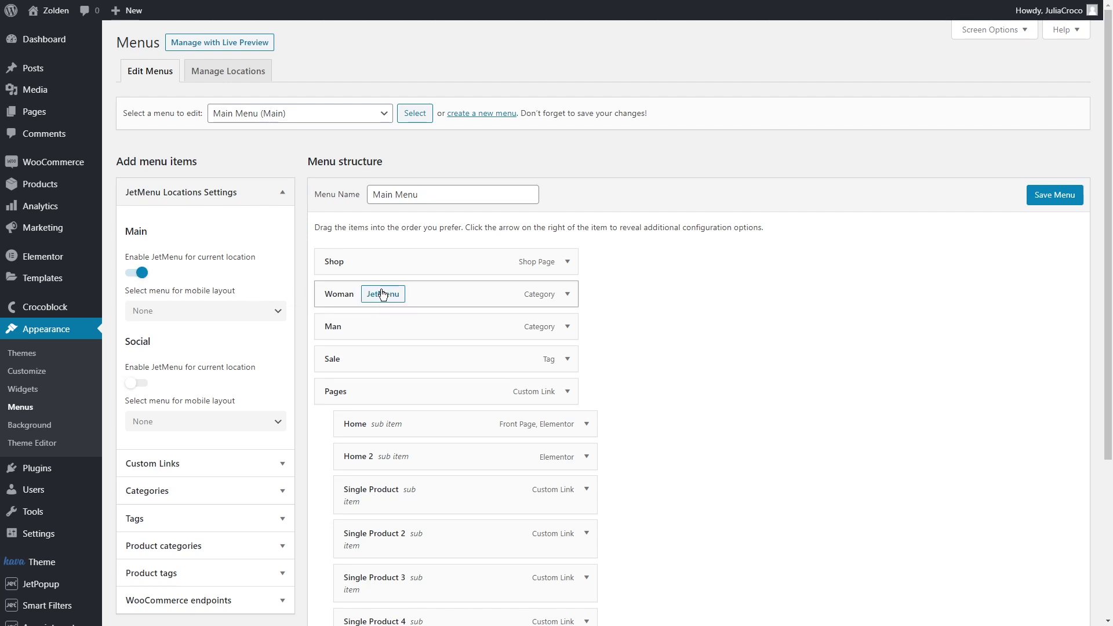
Step: Review Woman's JetMenu Item Icon, Item Badge, Advanced and Vertical Menu Widget tabs, ending on Mega Content
{"action": "left_click", "coordinate": [382, 294]}
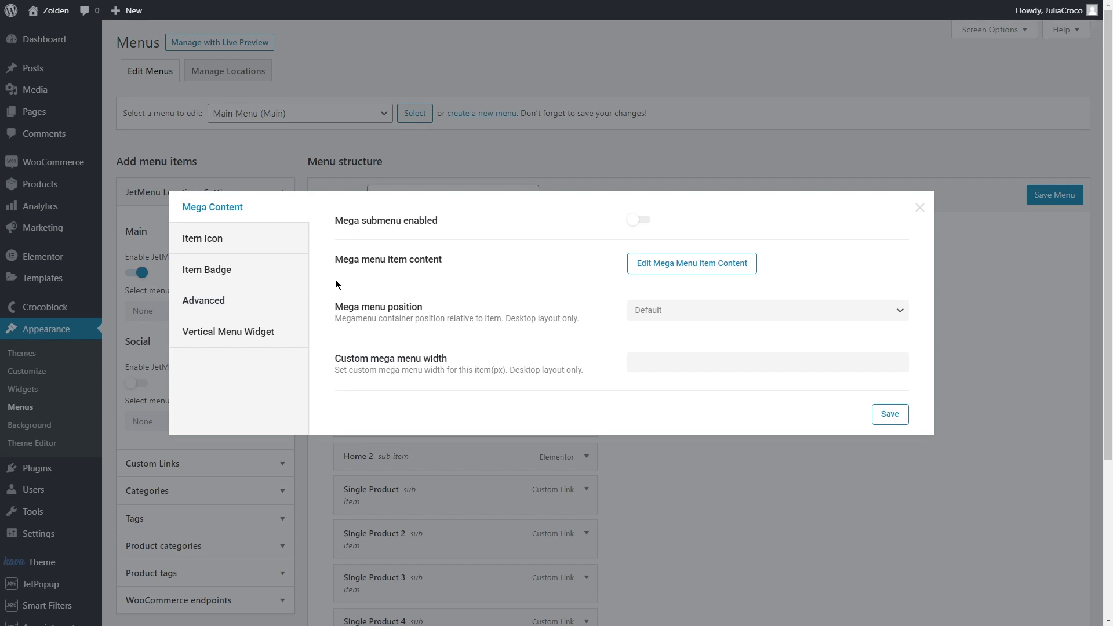
{"action": "left_click", "coordinate": [245, 240]}
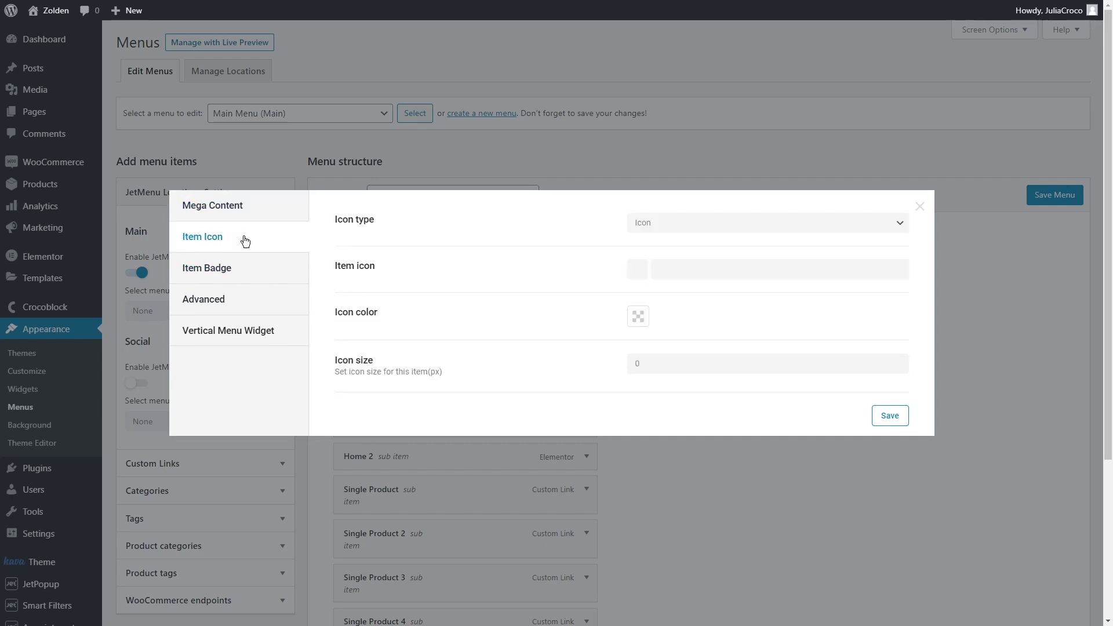
{"action": "left_click", "coordinate": [246, 270]}
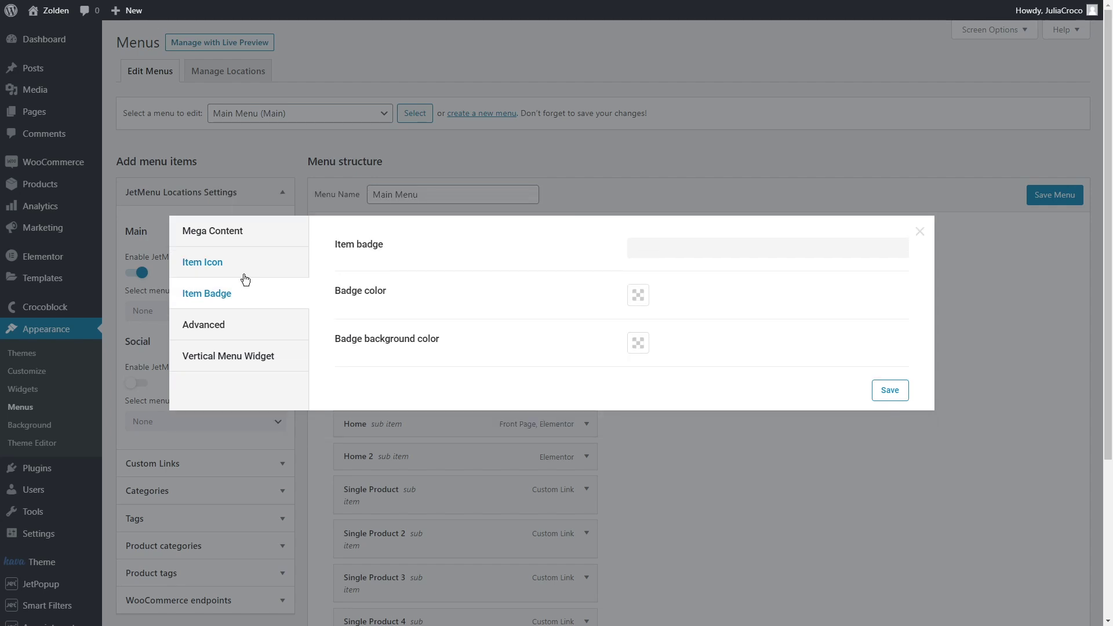
{"action": "left_click", "coordinate": [243, 328]}
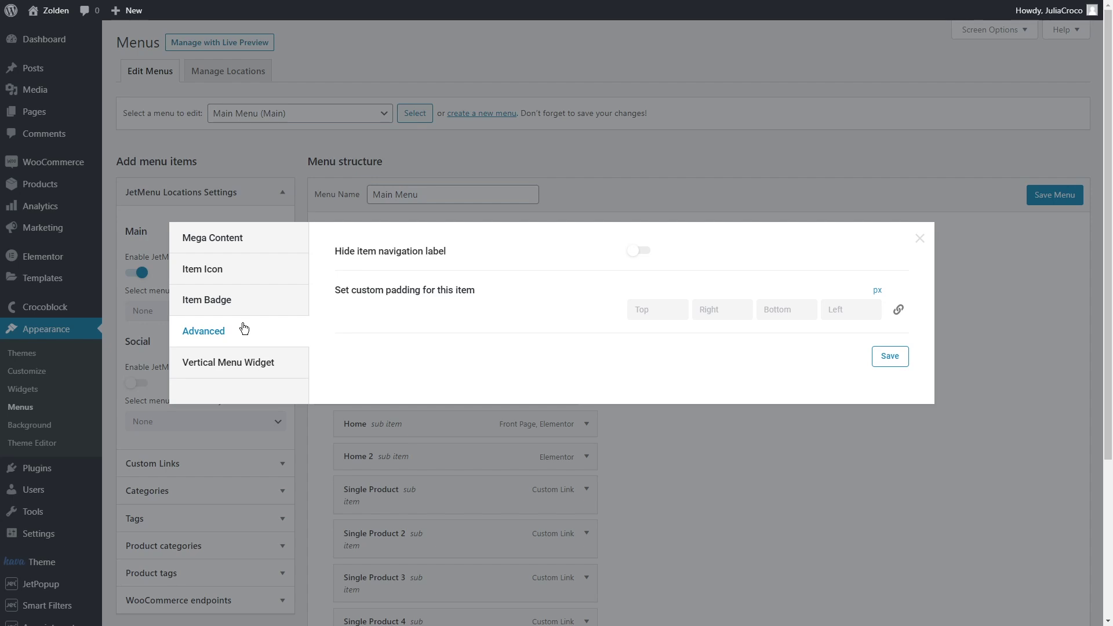
{"action": "left_click", "coordinate": [246, 363]}
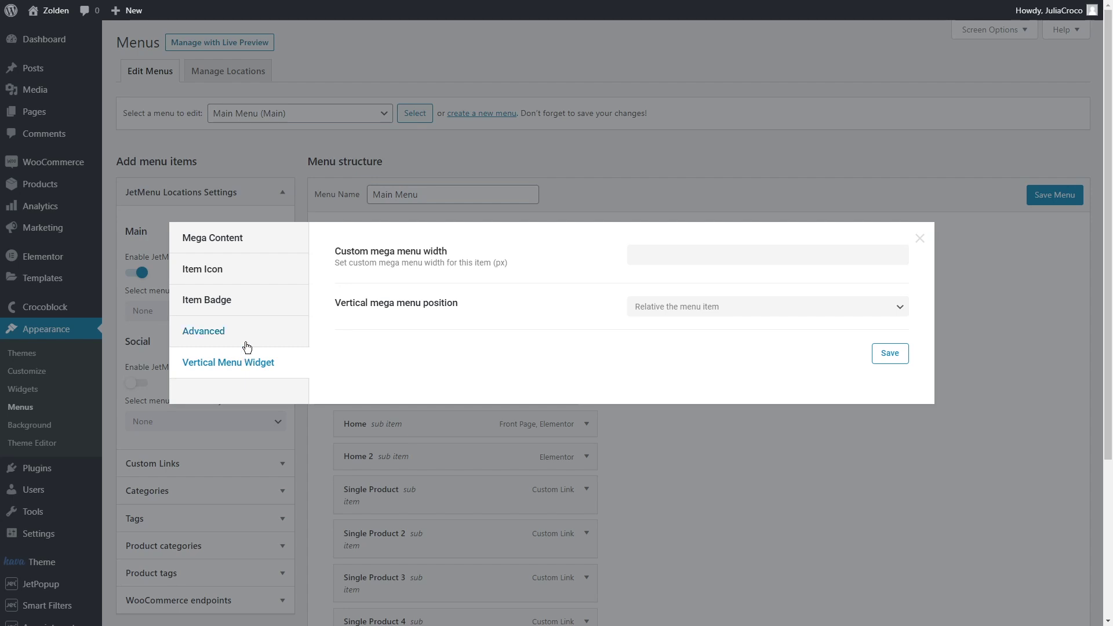
{"action": "left_click", "coordinate": [255, 239]}
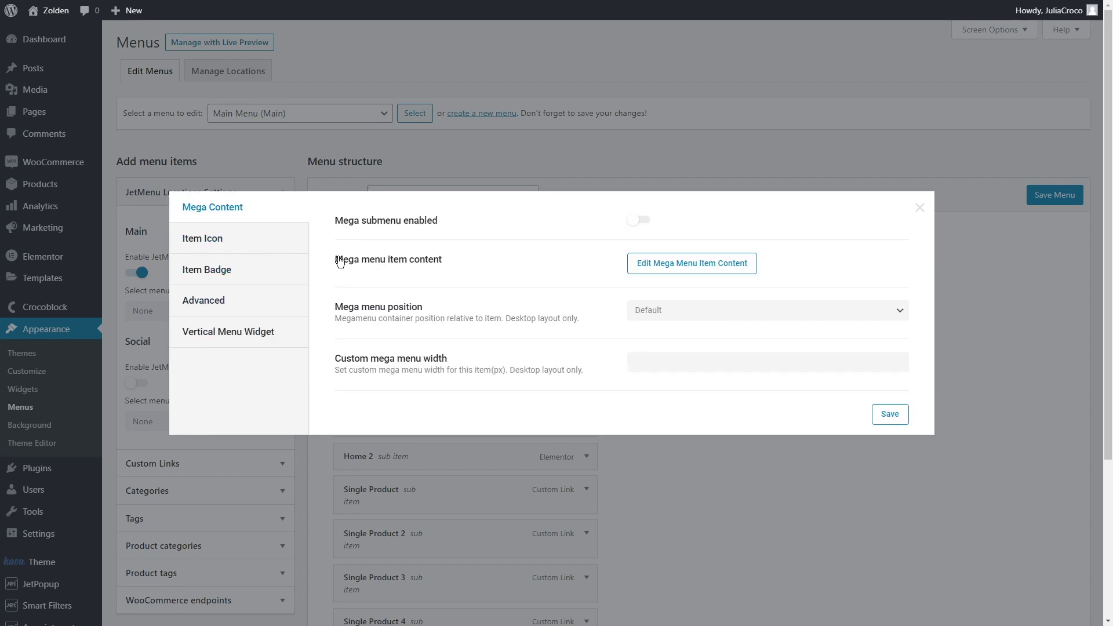
Step: Enable Woman's mega submenu and add a three-column section with 1080 content width
{"action": "left_click", "coordinate": [644, 220]}
{"action": "left_click", "coordinate": [691, 264]}
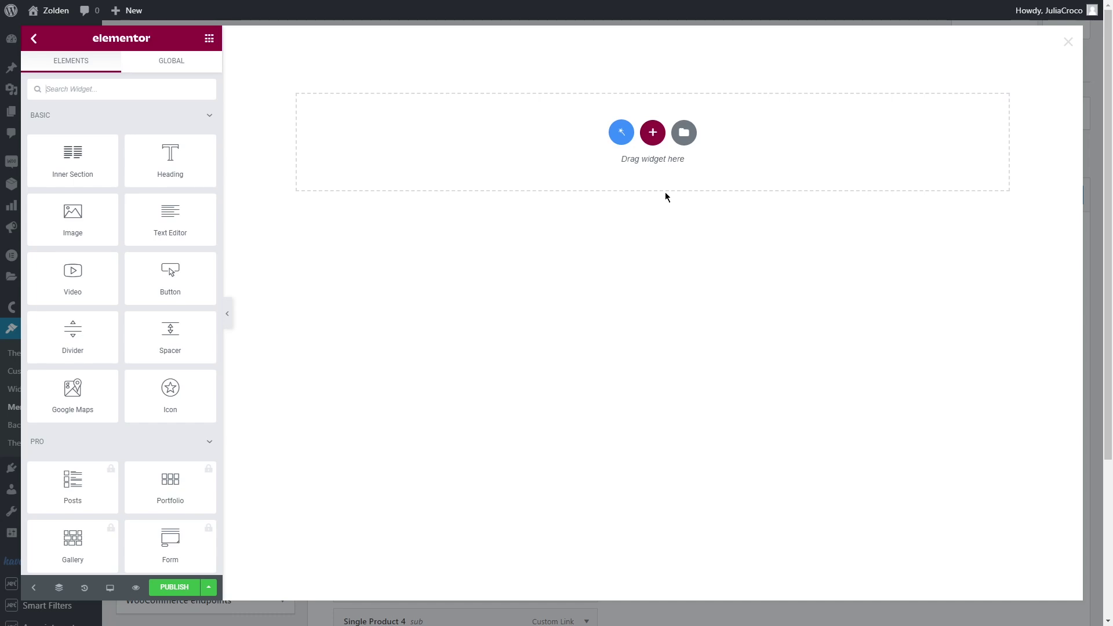
{"action": "left_click", "coordinate": [652, 134]}
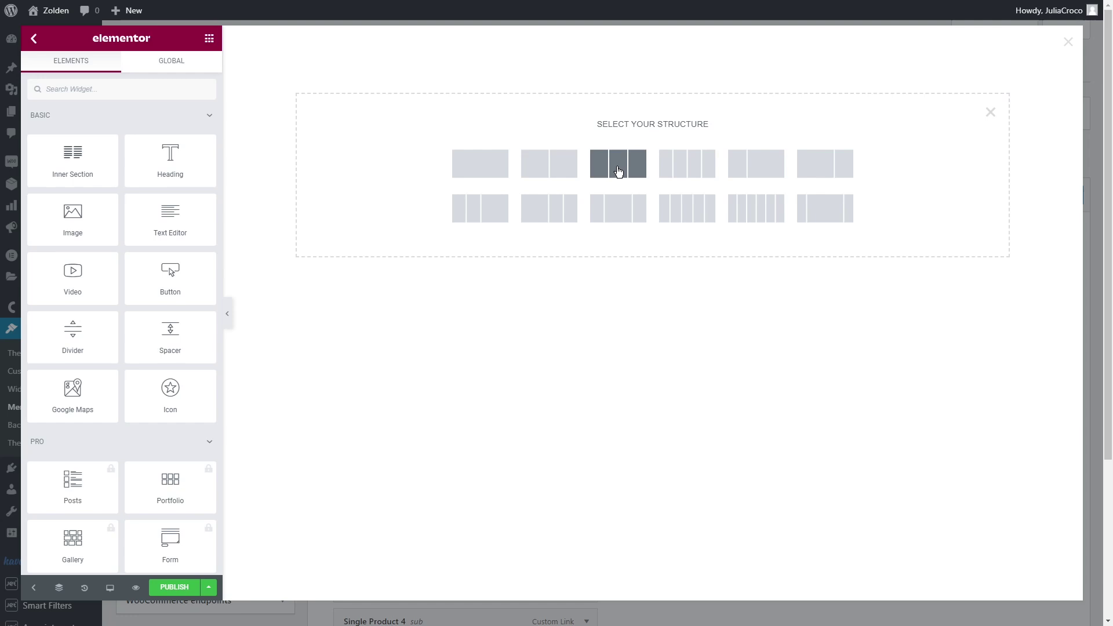
{"action": "left_click", "coordinate": [618, 171]}
{"action": "left_click", "coordinate": [178, 162]}
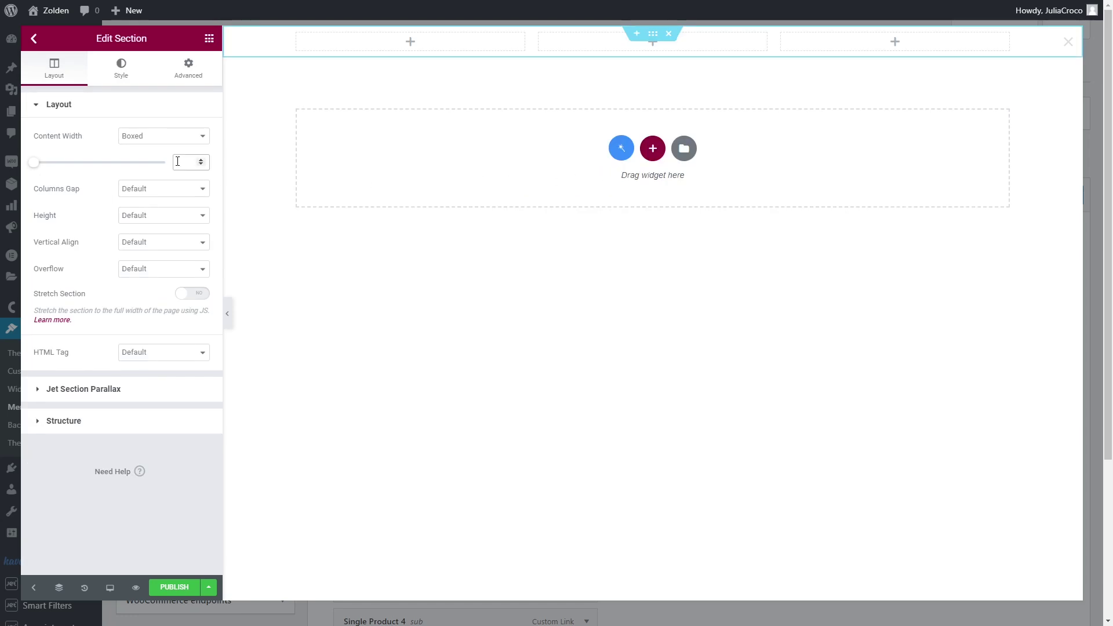
{"action": "type", "text": "1080"}
Step: Place a Vertical Mega Menu widget in the section's first column
{"action": "left_click", "coordinate": [210, 38]}
{"action": "left_click", "coordinate": [115, 89]}
{"action": "type", "text": "vertical mega menu"}
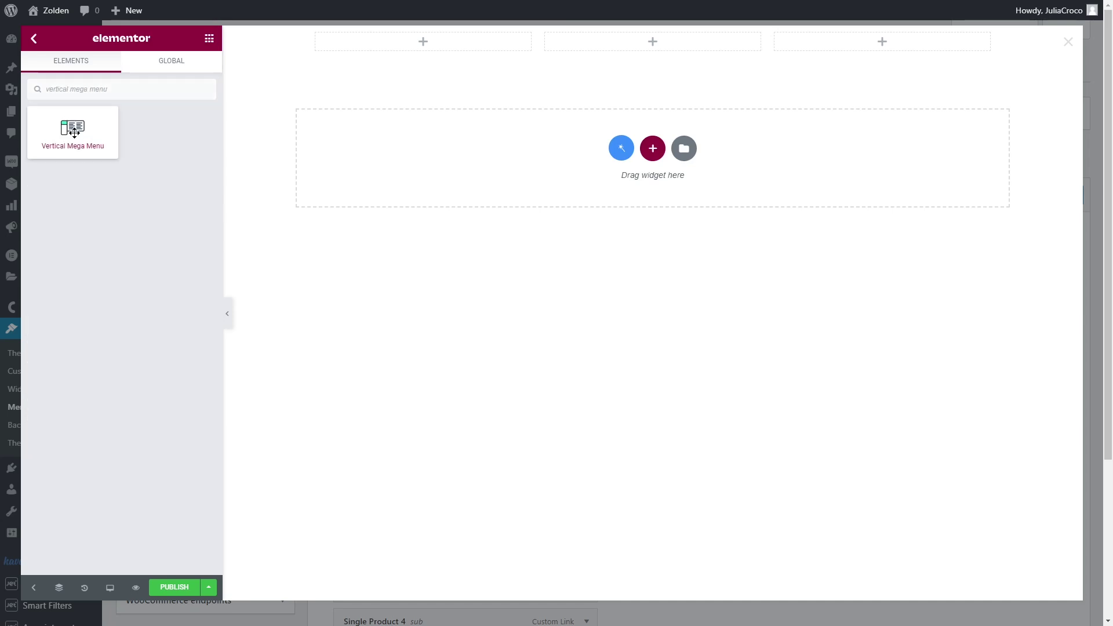
{"action": "left_click_drag", "start_coordinate": [85, 123], "coordinate": [423, 42]}
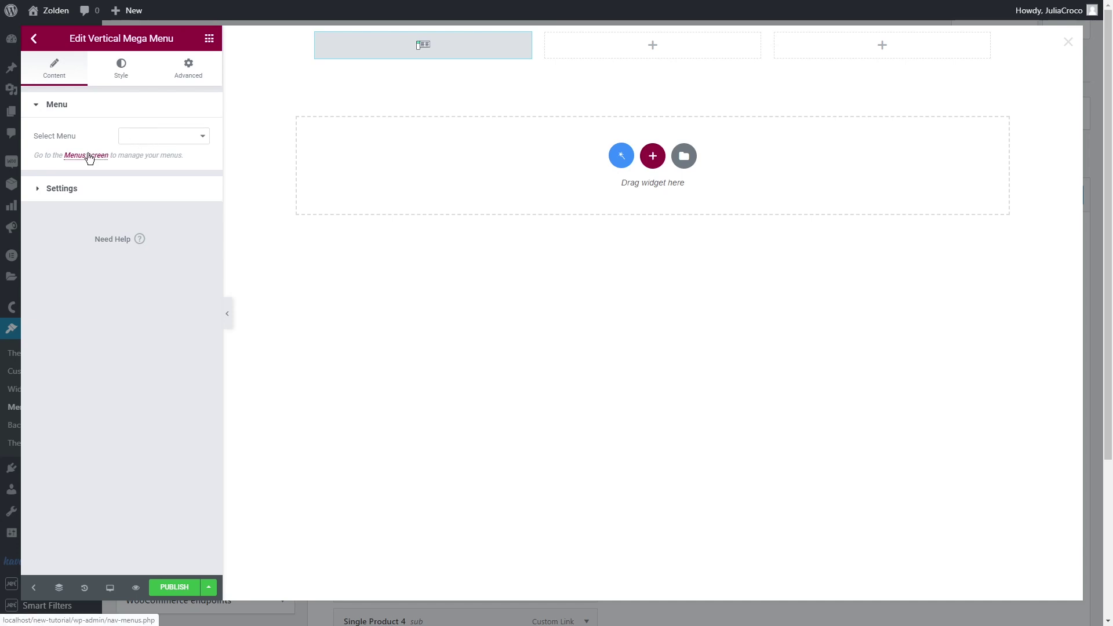
Step: Show Custom Submenu (Women's Collection) with the submenu on the right and Fade animation
{"action": "left_click", "coordinate": [160, 135]}
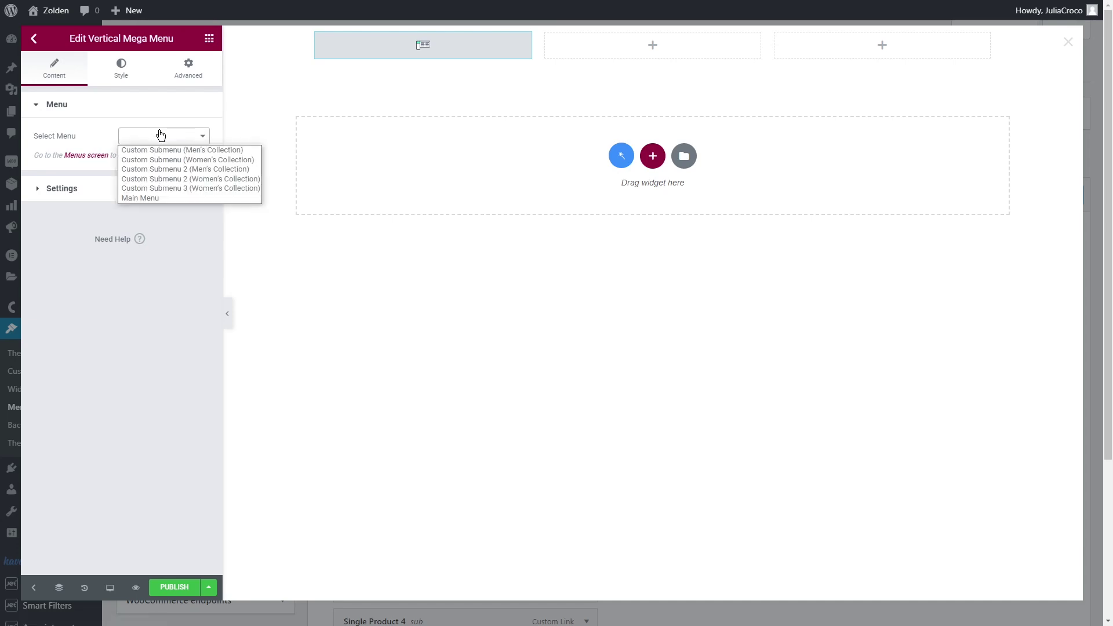
{"action": "left_click", "coordinate": [168, 160]}
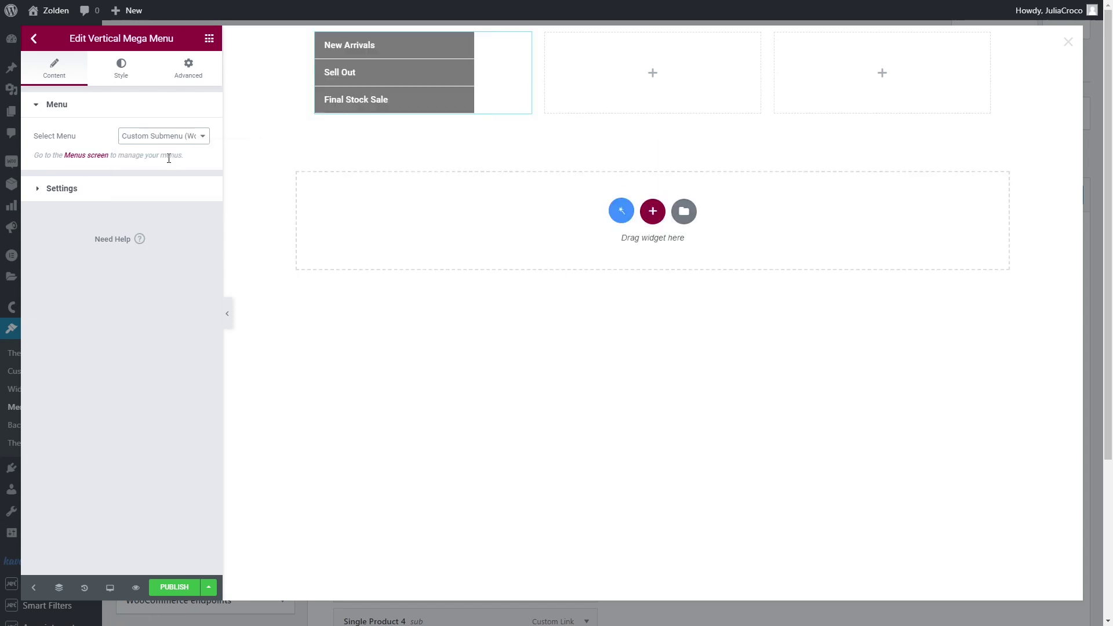
{"action": "left_click", "coordinate": [131, 184]}
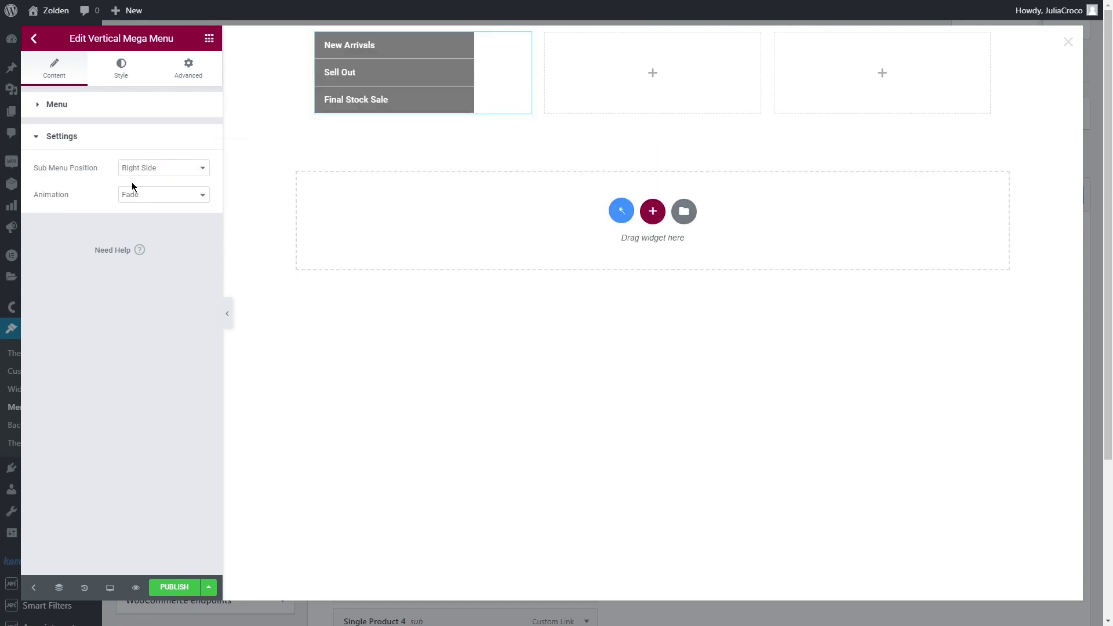
{"action": "left_click", "coordinate": [158, 169]}
{"action": "left_click", "coordinate": [150, 181]}
{"action": "left_click", "coordinate": [152, 194]}
{"action": "left_click", "coordinate": [152, 194]}
Step: Give menu items a nearly transparent background and the dark Text global colour
{"action": "left_click", "coordinate": [121, 67]}
{"action": "left_click", "coordinate": [120, 104]}
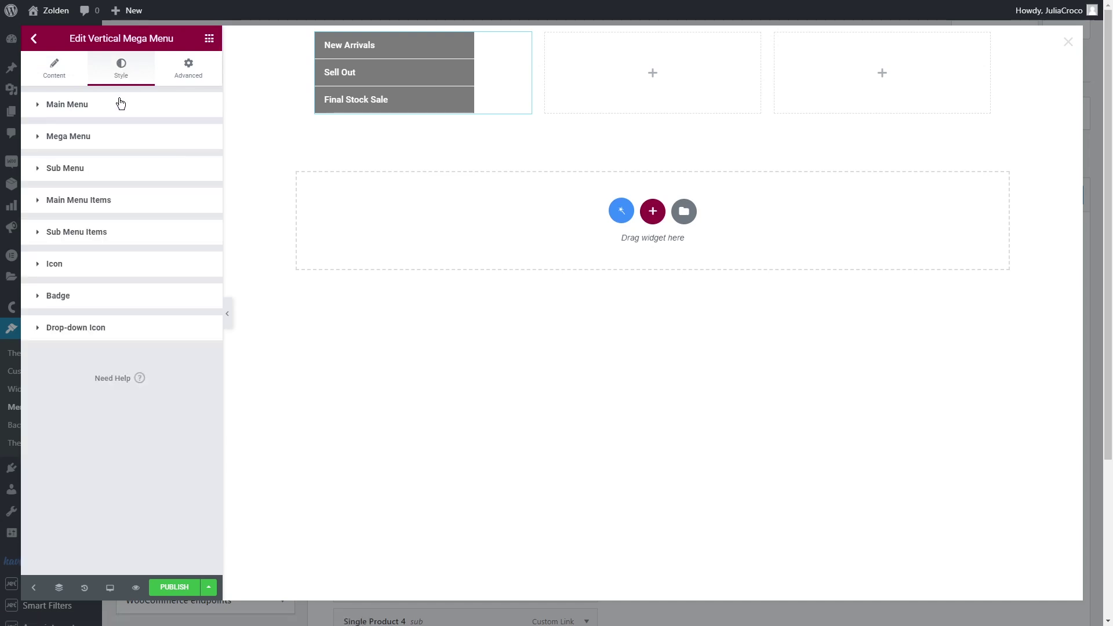
{"action": "left_click", "coordinate": [127, 201]}
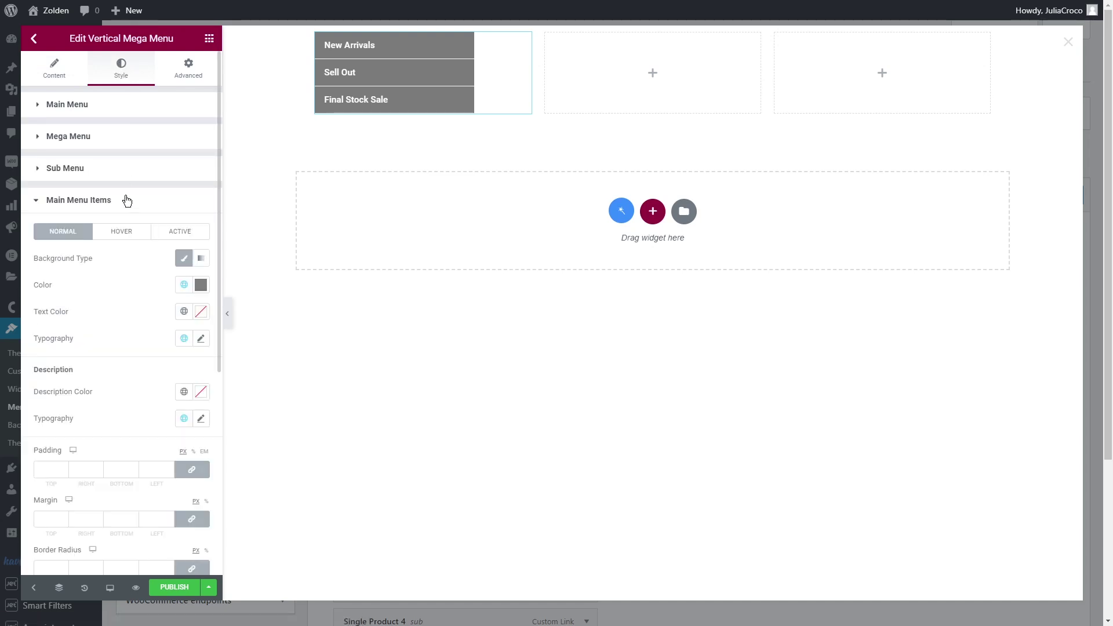
{"action": "left_click", "coordinate": [201, 283]}
{"action": "left_click", "coordinate": [64, 460]}
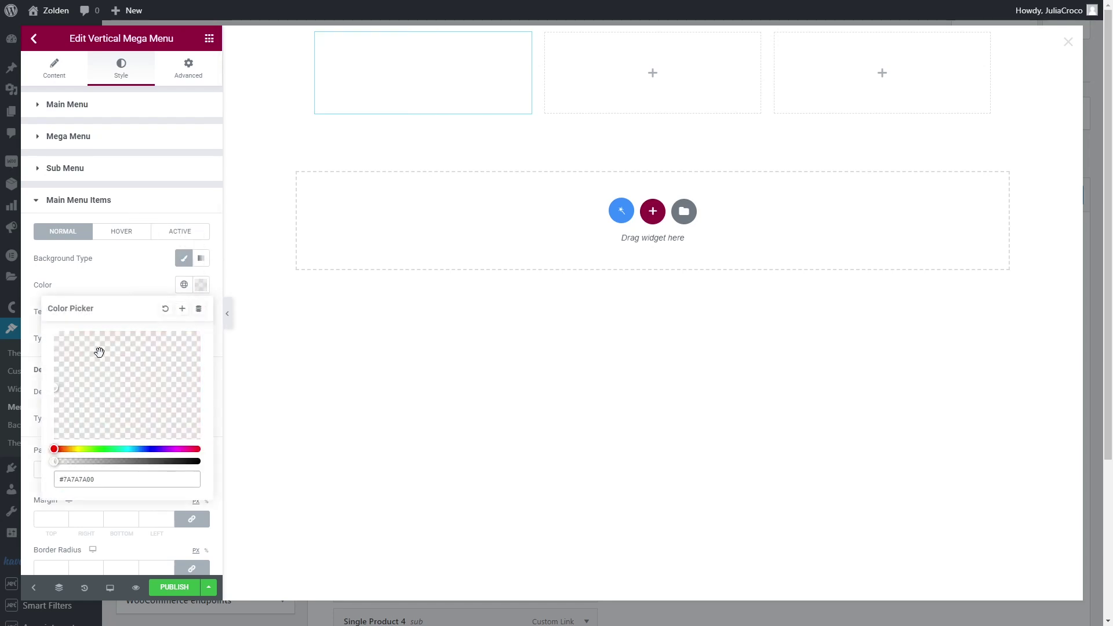
{"action": "left_click", "coordinate": [142, 284]}
{"action": "left_click", "coordinate": [184, 312]}
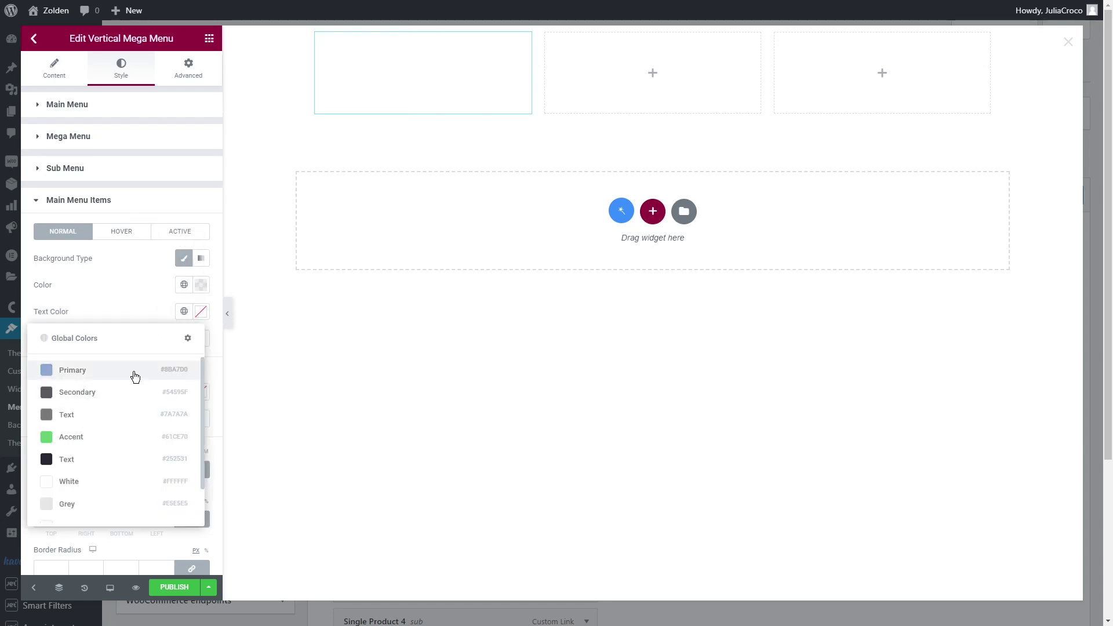
{"action": "left_click", "coordinate": [92, 460]}
Step: Set the menu items' hover and active text colours to the Primary global colour
{"action": "left_click", "coordinate": [126, 231]}
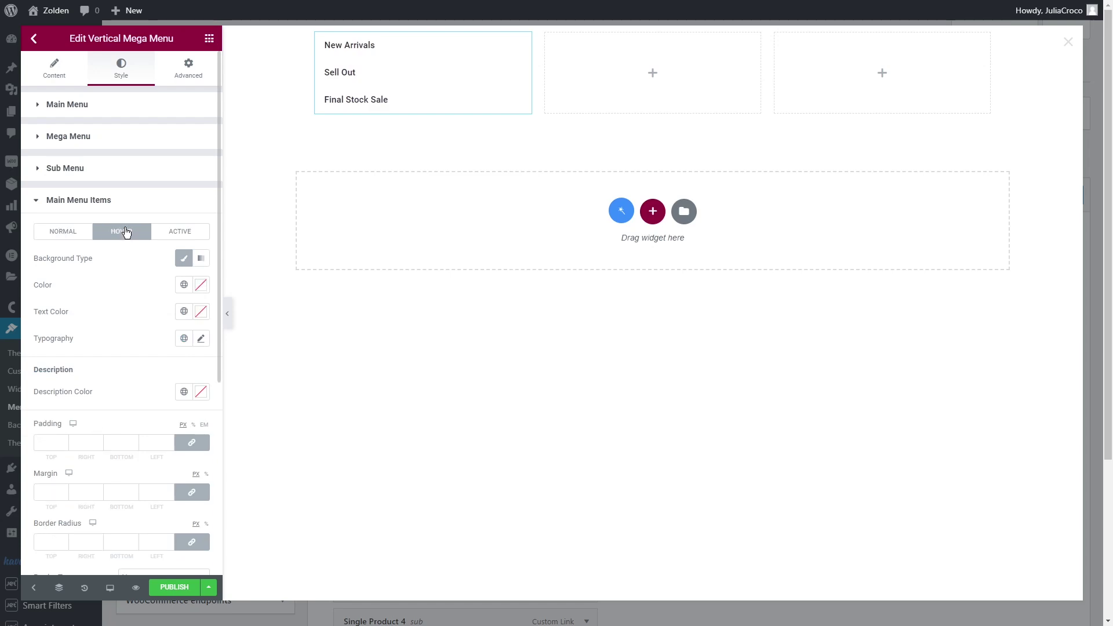
{"action": "left_click", "coordinate": [183, 313]}
{"action": "left_click", "coordinate": [131, 371]}
{"action": "left_click", "coordinate": [181, 231]}
{"action": "left_click", "coordinate": [181, 313]}
{"action": "left_click", "coordinate": [139, 370]}
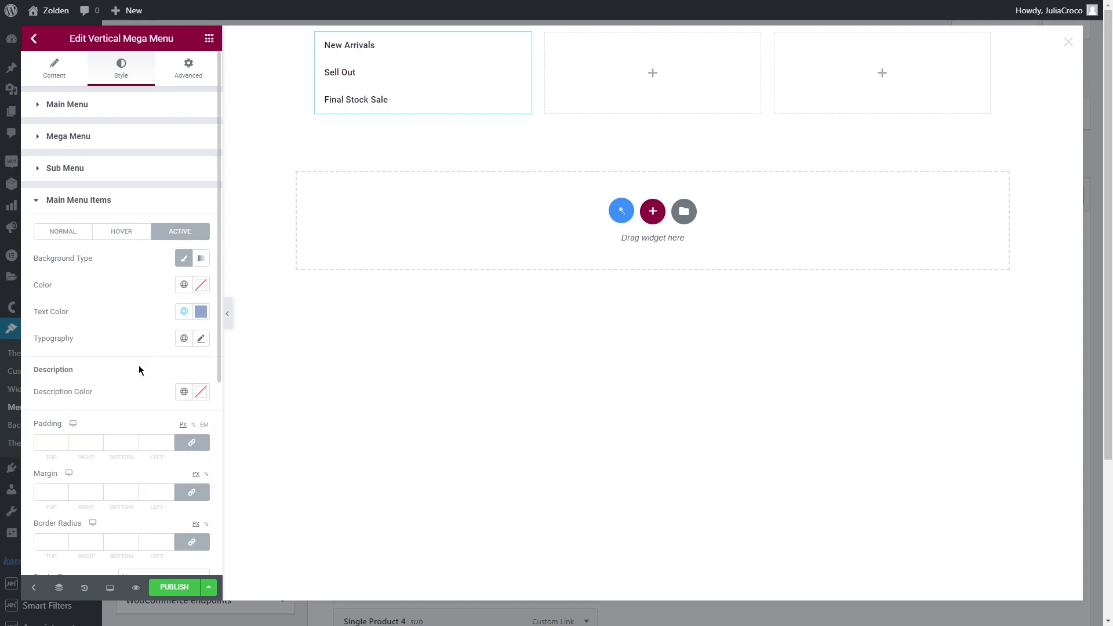
{"action": "left_click", "coordinate": [81, 232]}
Step: Apply a larger global font to menu items and set their padding and margin to 0
{"action": "left_click", "coordinate": [182, 340]}
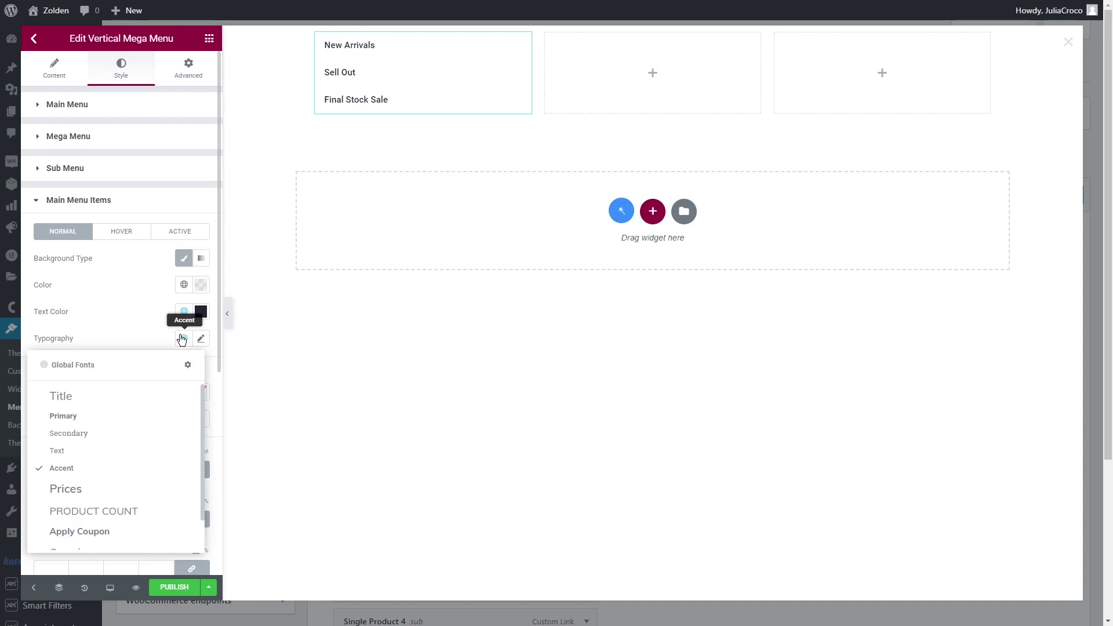
{"action": "scroll", "coordinate": [159, 493], "scroll_direction": "down", "scroll_amount": 2}
{"action": "left_click", "coordinate": [128, 537]}
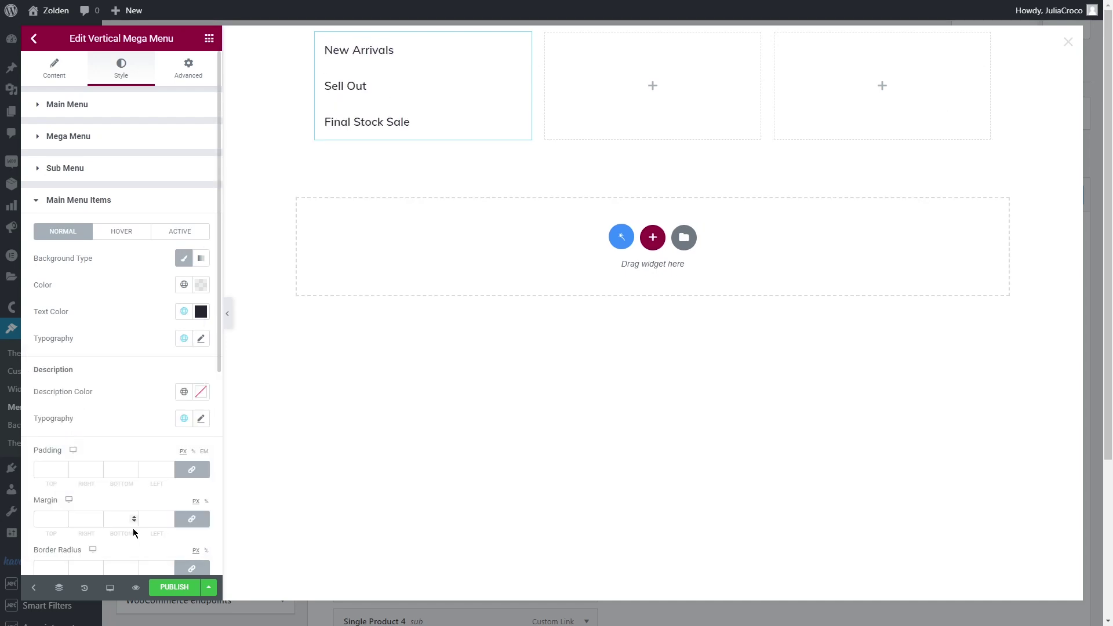
{"action": "left_click", "coordinate": [190, 471]}
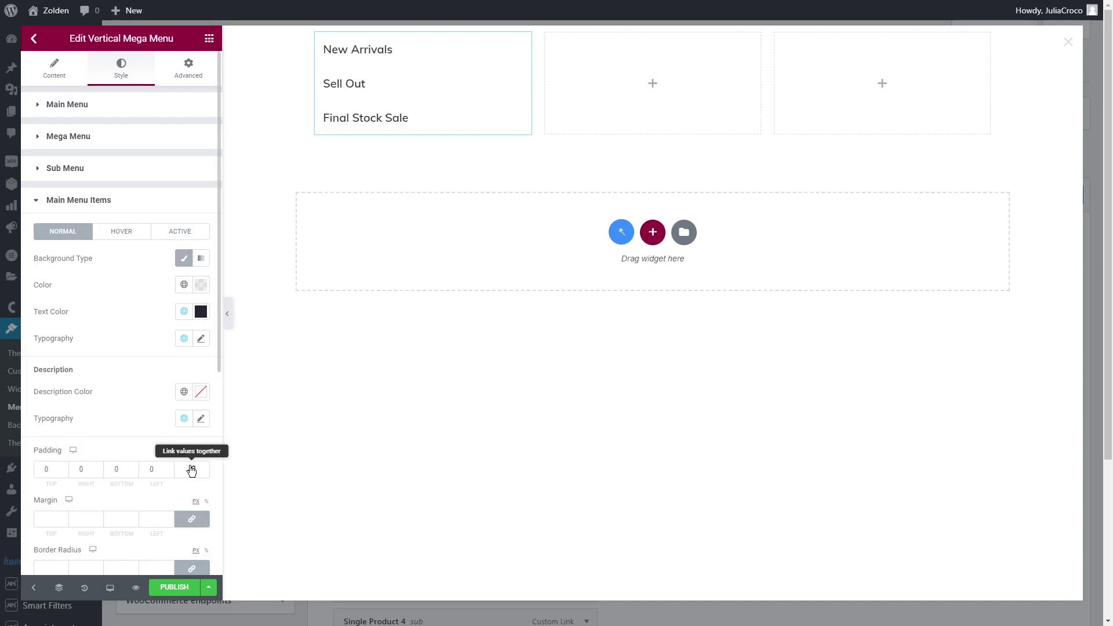
{"action": "left_click", "coordinate": [191, 518]}
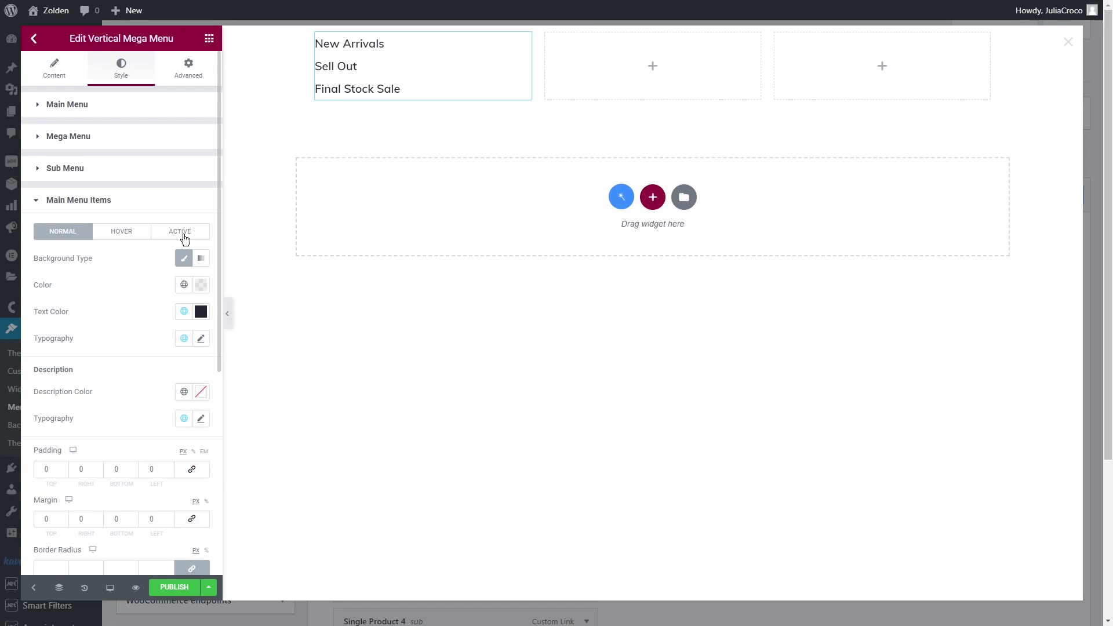
Step: Unlink the menu's Advanced margin and set its bottom margin to 12
{"action": "left_click", "coordinate": [190, 68]}
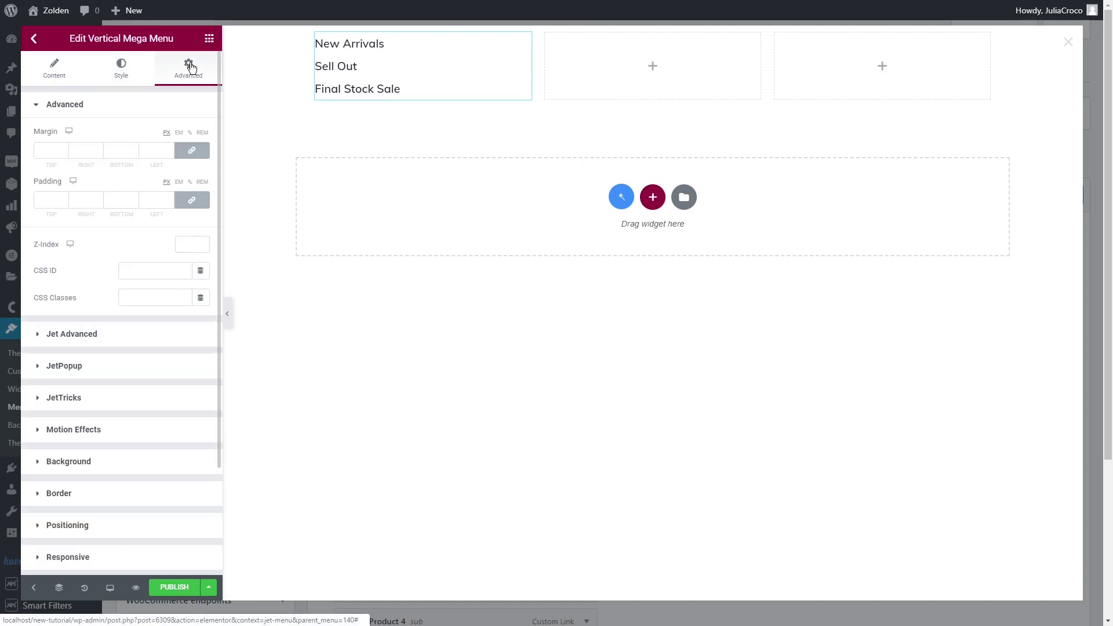
{"action": "left_click", "coordinate": [192, 150]}
{"action": "left_click", "coordinate": [114, 150]}
{"action": "type", "text": "12"}
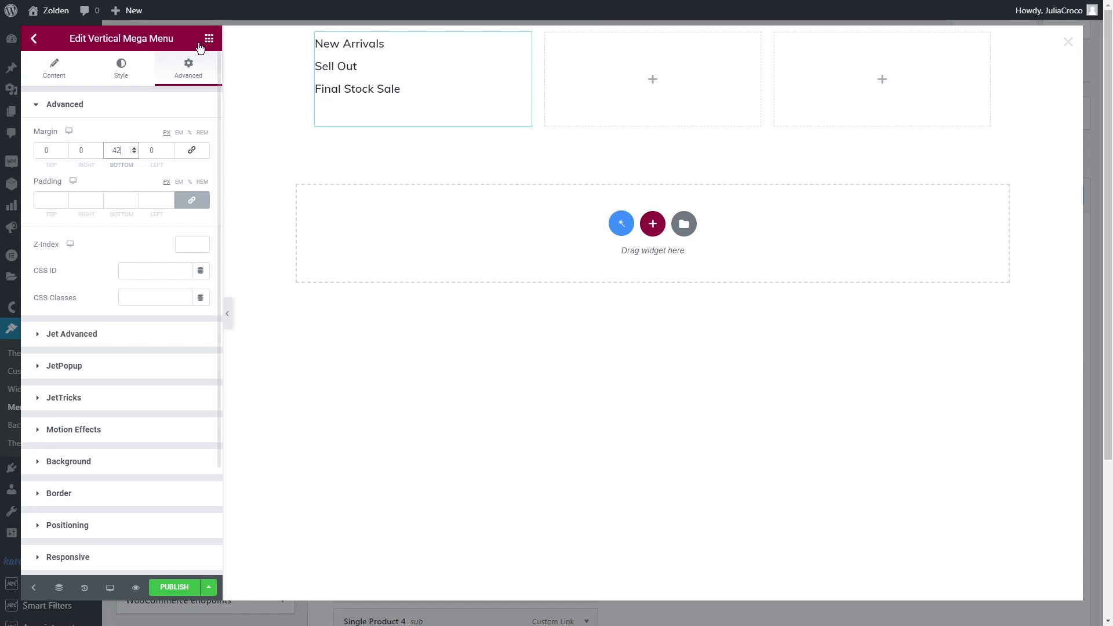
{"action": "left_click", "coordinate": [209, 38]}
Step: Add a second Vertical Mega Menu below, showing Custom Submenu 2 (Women's Collection)
{"action": "left_click", "coordinate": [140, 88]}
{"action": "type", "text": "vertical mega"}
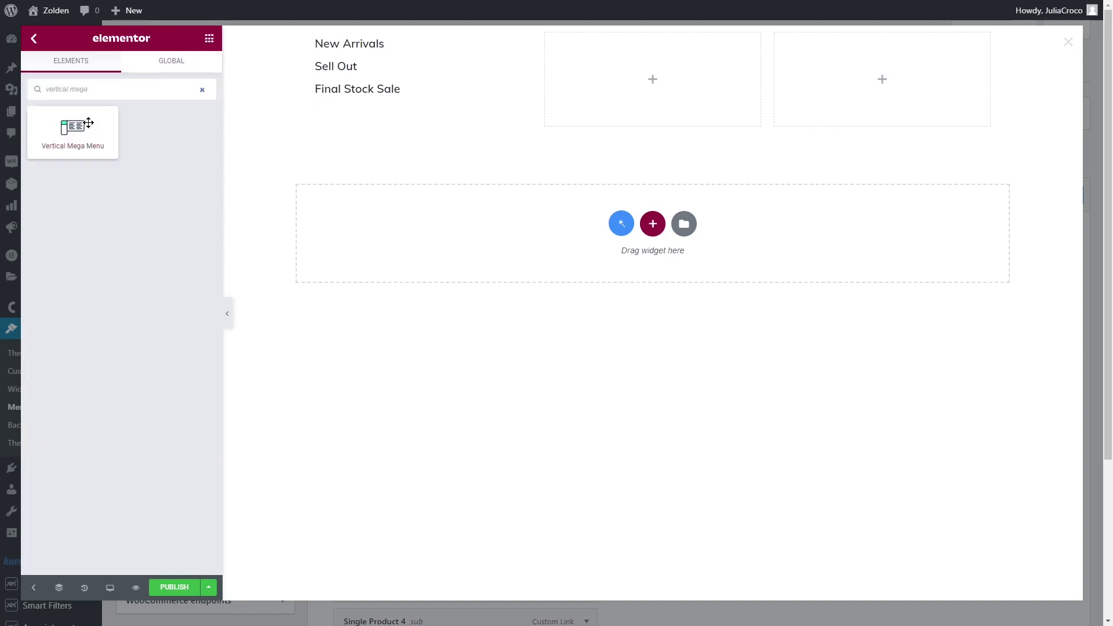
{"action": "left_click_drag", "start_coordinate": [73, 129], "coordinate": [373, 112]}
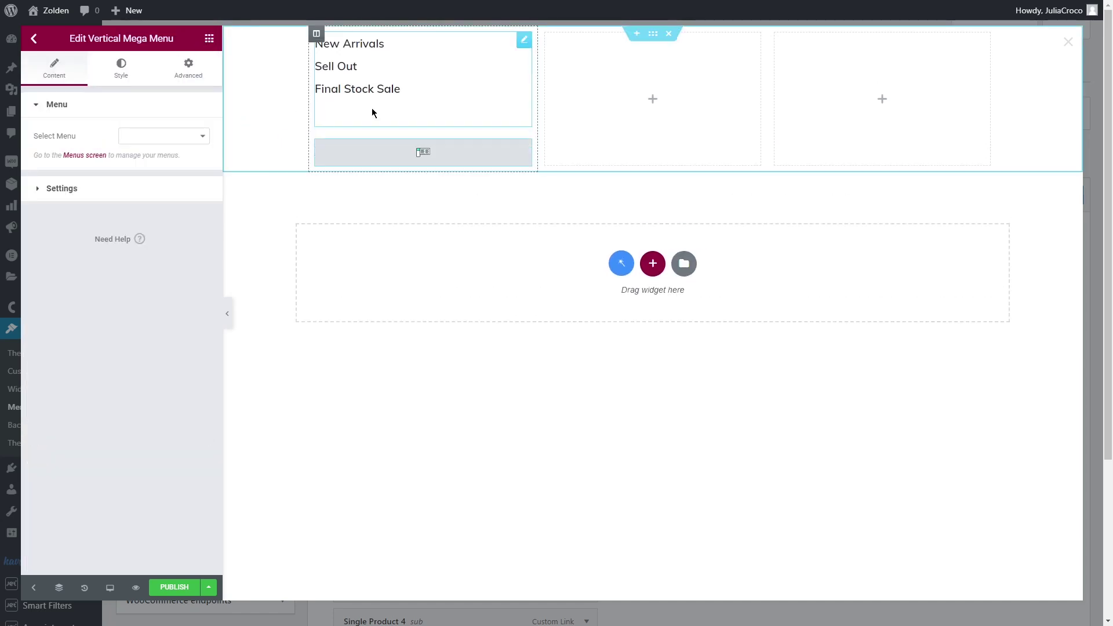
{"action": "left_click", "coordinate": [172, 137]}
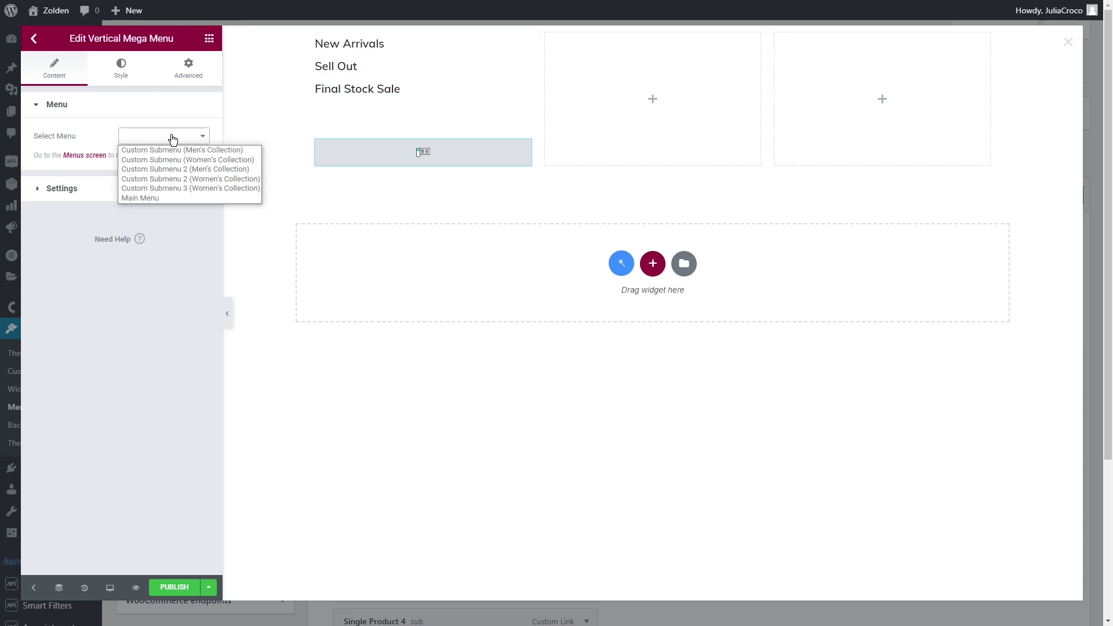
{"action": "left_click", "coordinate": [170, 179]}
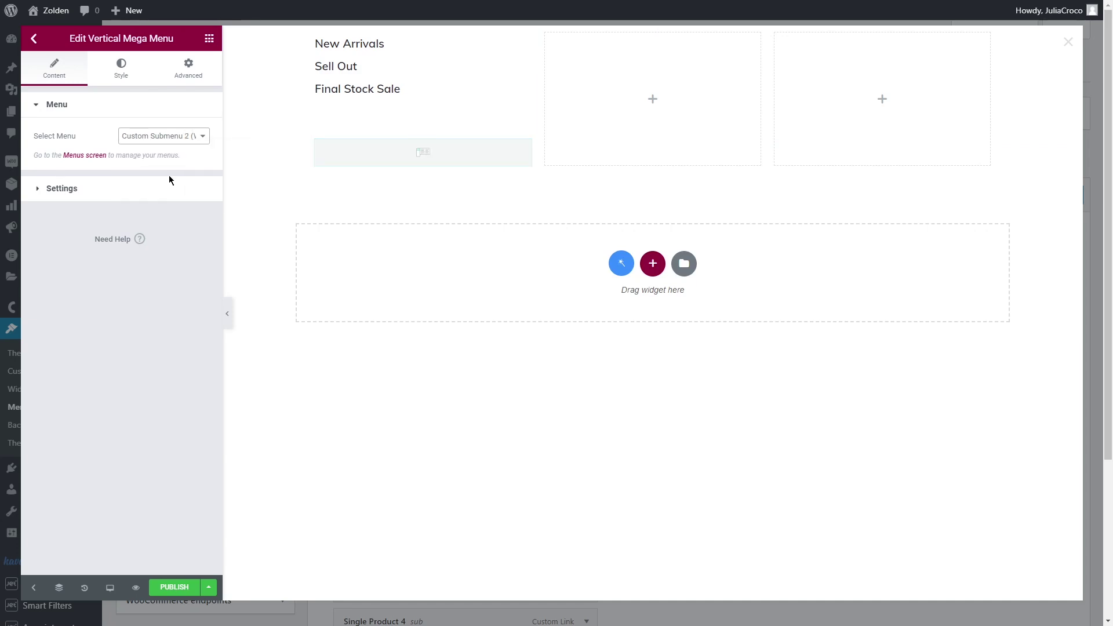
Step: Check the second menu's item typography, then add a Heading above it
{"action": "left_click", "coordinate": [120, 67]}
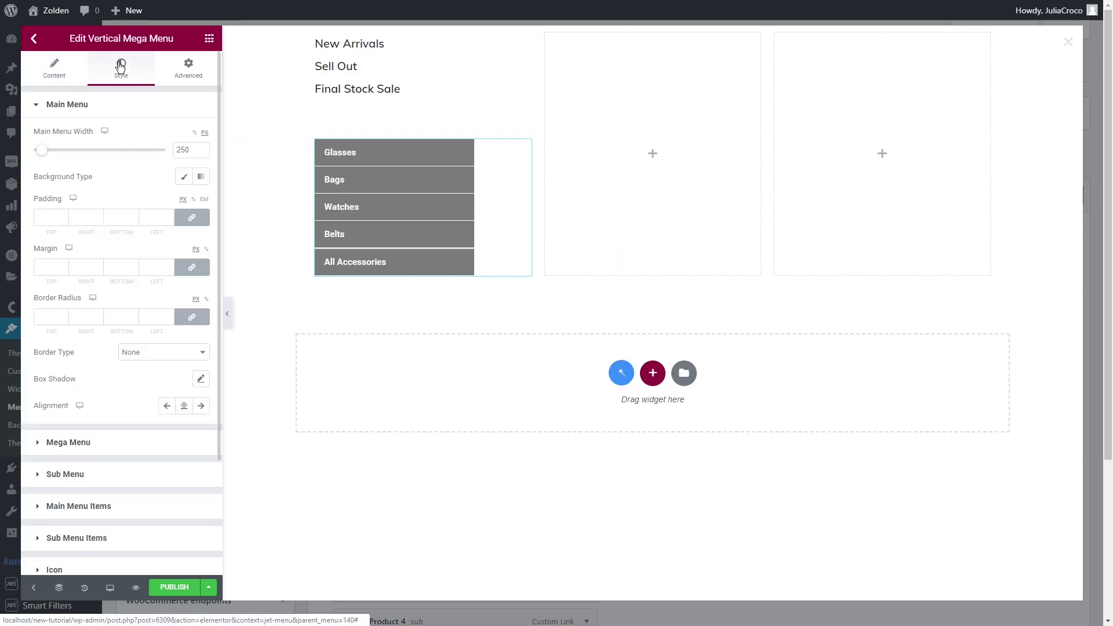
{"action": "left_click", "coordinate": [129, 503]}
{"action": "left_click", "coordinate": [201, 339]}
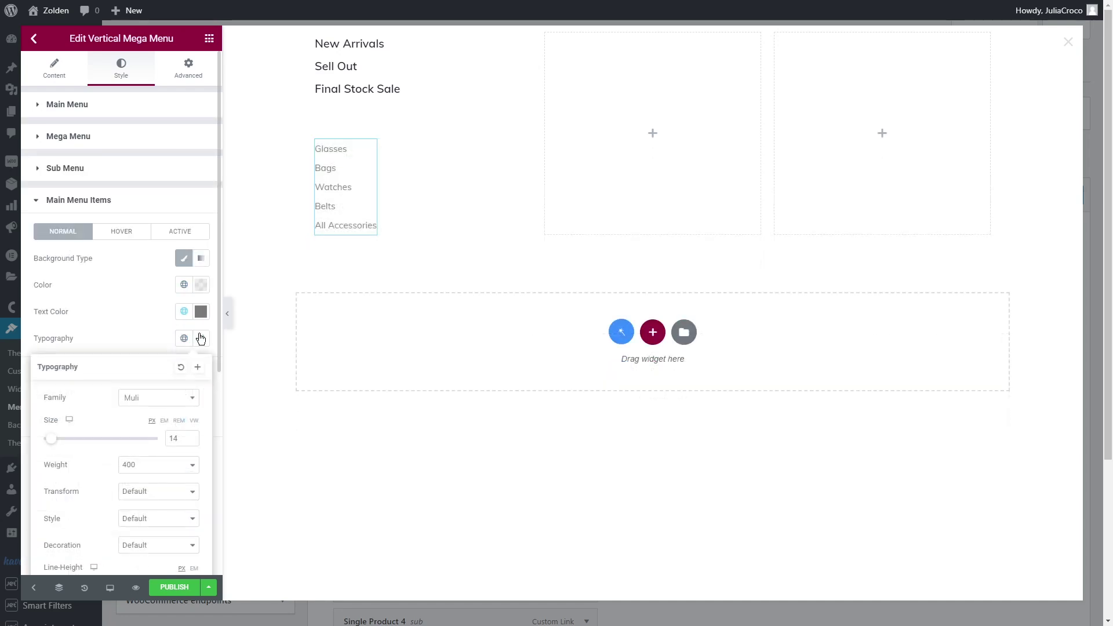
{"action": "left_click", "coordinate": [201, 338]}
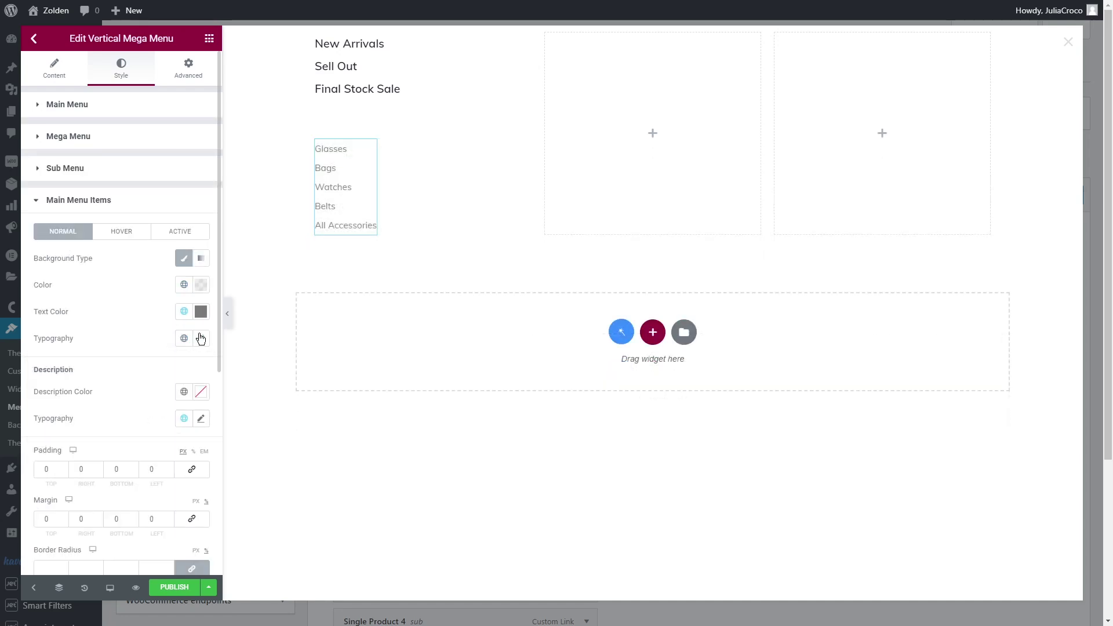
{"action": "left_click", "coordinate": [209, 38]}
{"action": "left_click_drag", "start_coordinate": [169, 161], "coordinate": [355, 139]}
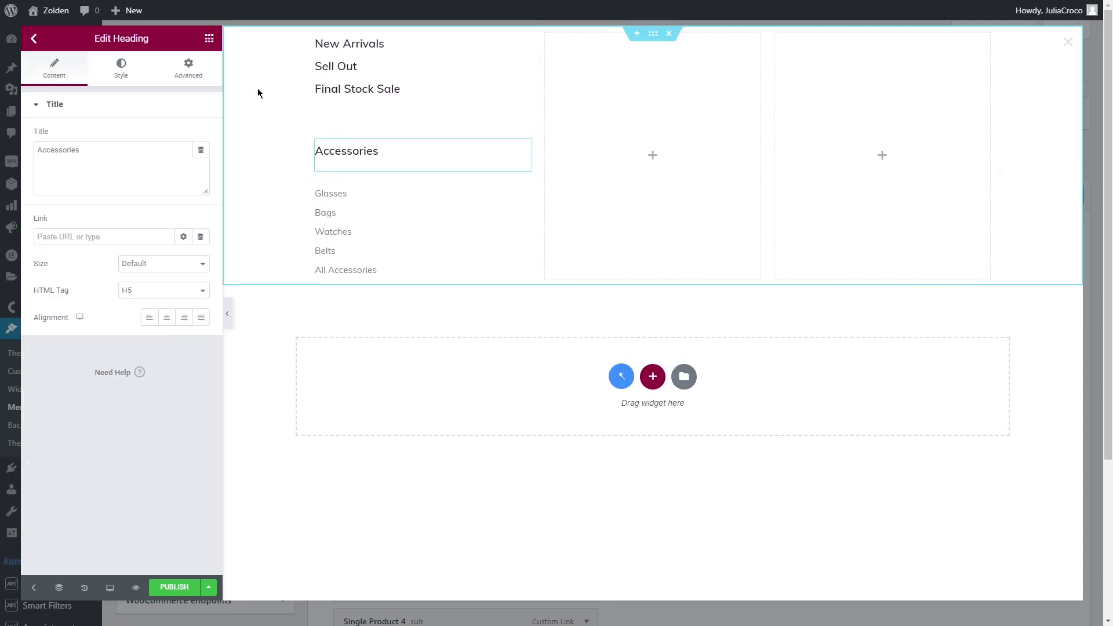
Step: Add a heading and the pasted menu to column two, showing Custom Submenu 3 (Women's Collection)
{"action": "left_click", "coordinate": [209, 39]}
{"action": "left_click_drag", "start_coordinate": [169, 160], "coordinate": [619, 151]}
{"action": "right_click", "coordinate": [360, 217]}
{"action": "right_click", "coordinate": [575, 157]}
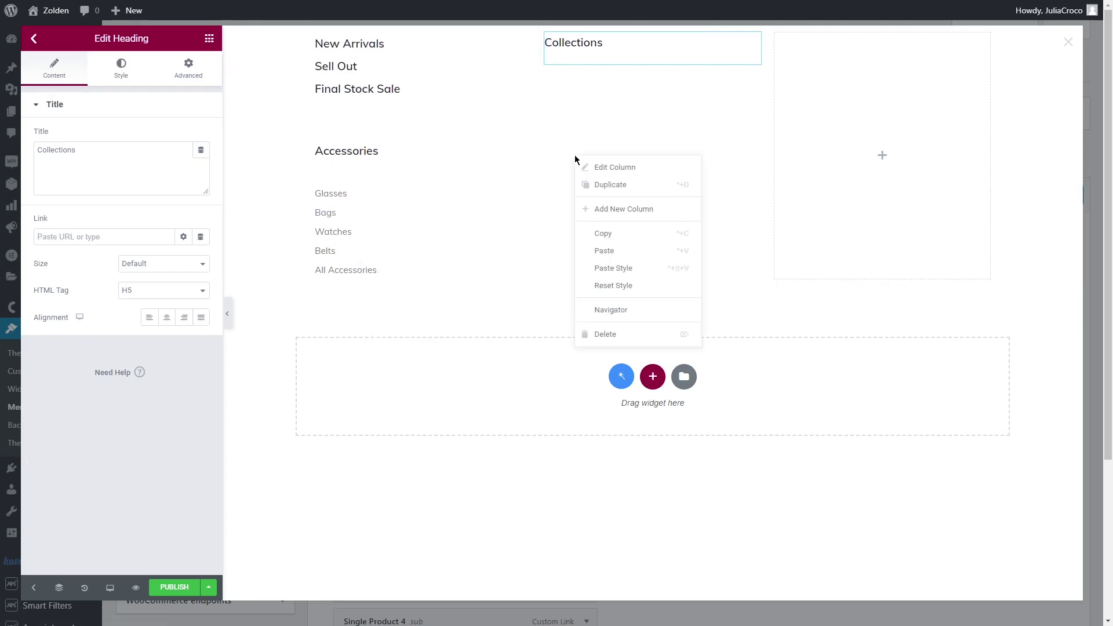
{"action": "left_click", "coordinate": [603, 251]}
{"action": "left_click", "coordinate": [174, 138]}
{"action": "left_click", "coordinate": [175, 189]}
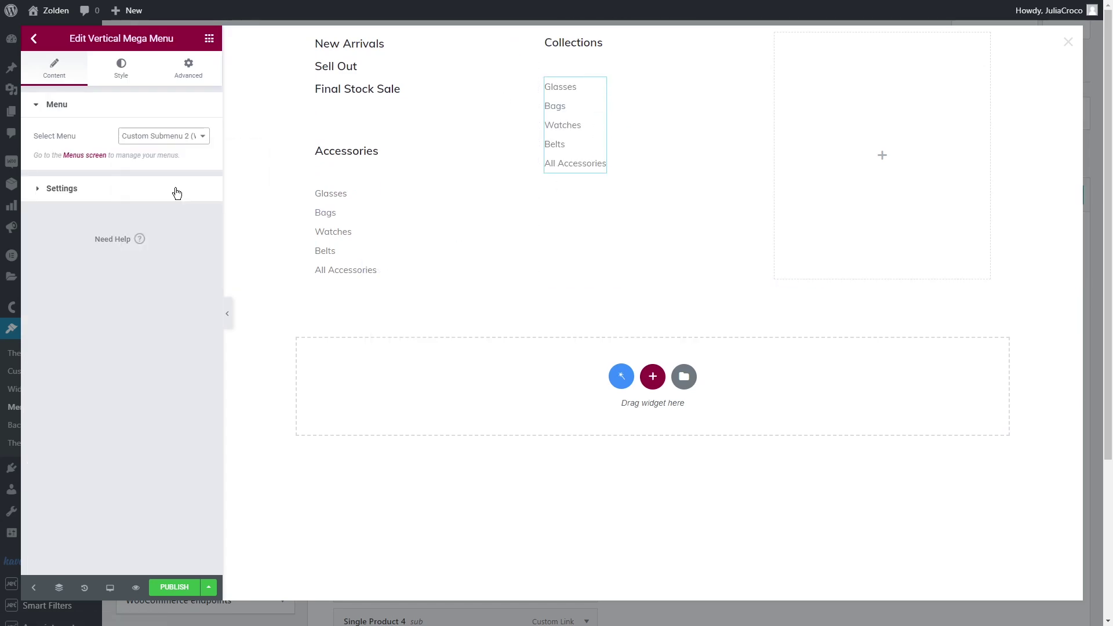
Step: Narrow the first and second columns so the third column becomes wider
{"action": "left_click_drag", "start_coordinate": [537, 203], "coordinate": [455, 201]}
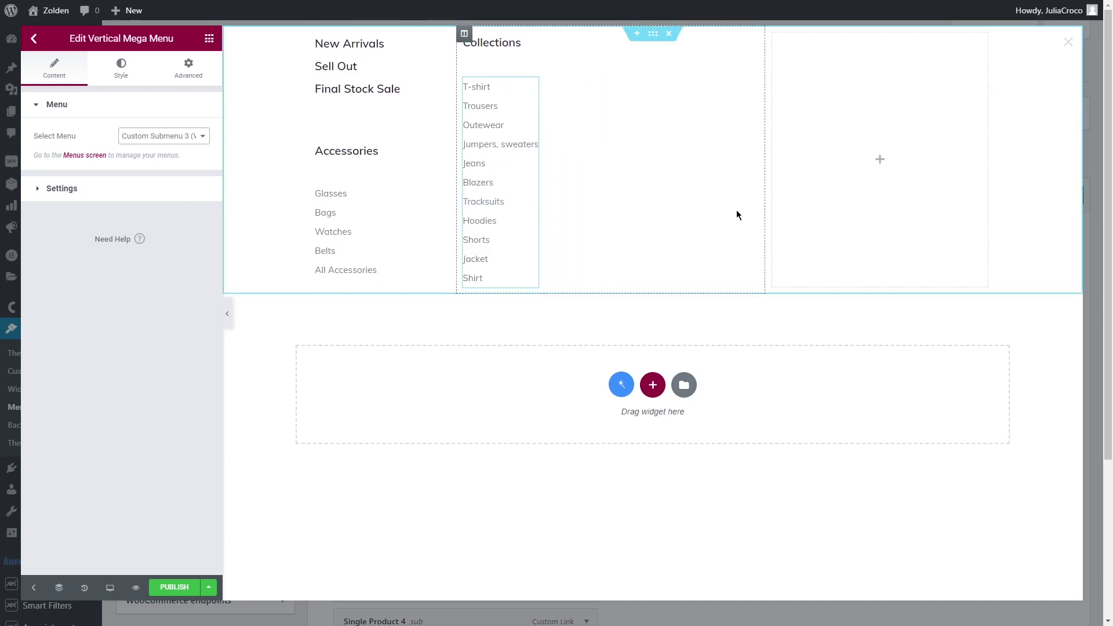
{"action": "left_click_drag", "start_coordinate": [767, 210], "coordinate": [621, 214]}
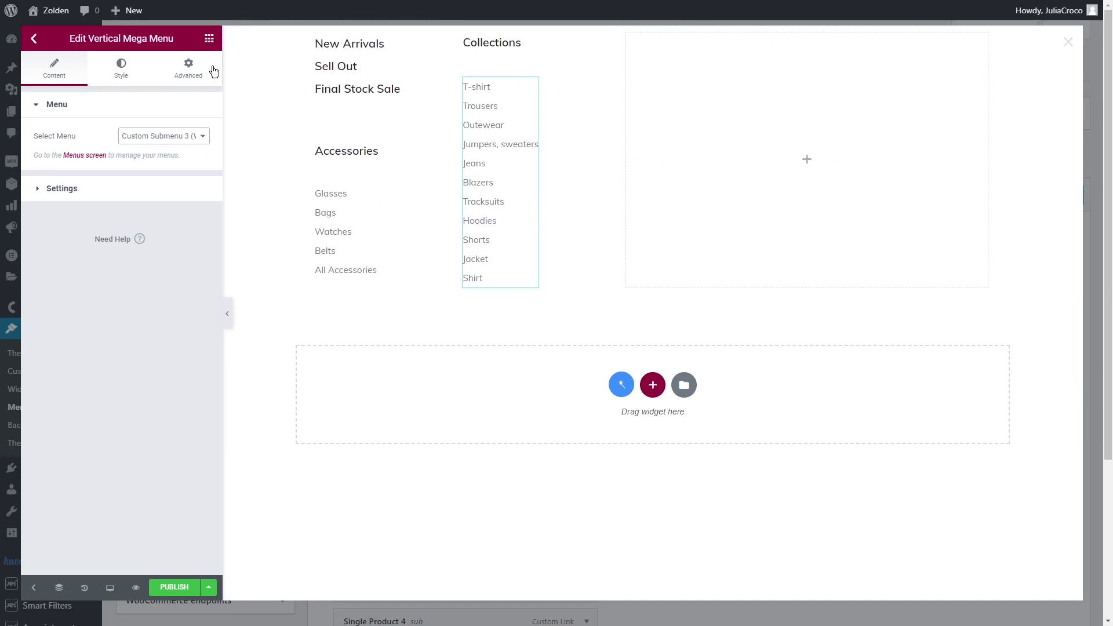
{"action": "left_click", "coordinate": [210, 38]}
Step: Add a Preset 1 Products Grid to the right column: no gaps, equal-height columns, 10 products
{"action": "left_click", "coordinate": [138, 89]}
{"action": "type", "text": "products grid"}
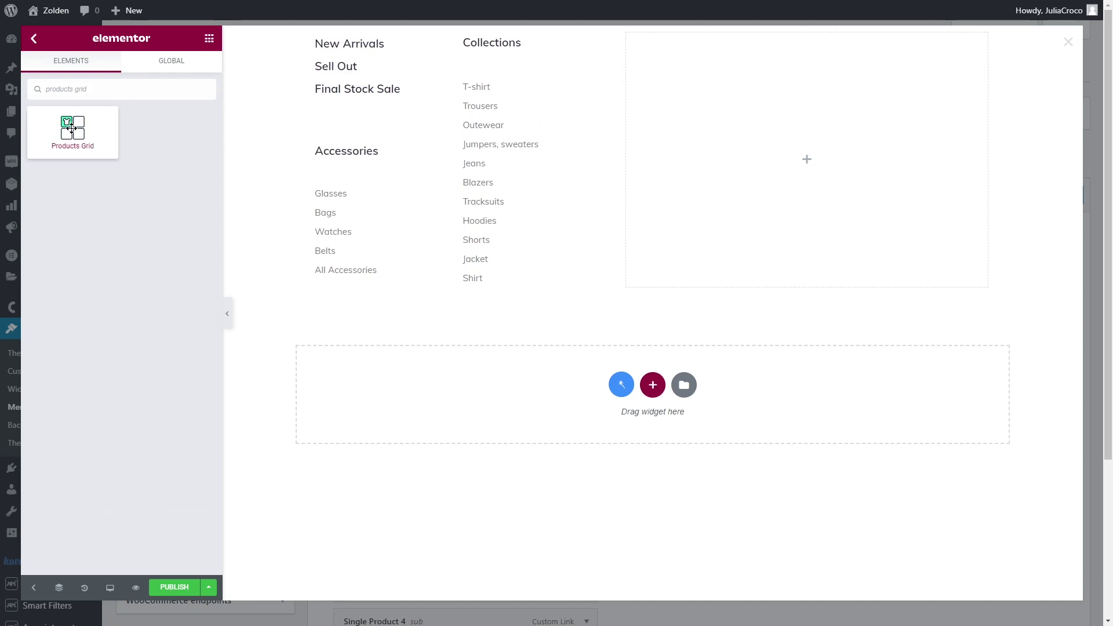
{"action": "left_click_drag", "start_coordinate": [73, 132], "coordinate": [718, 147]}
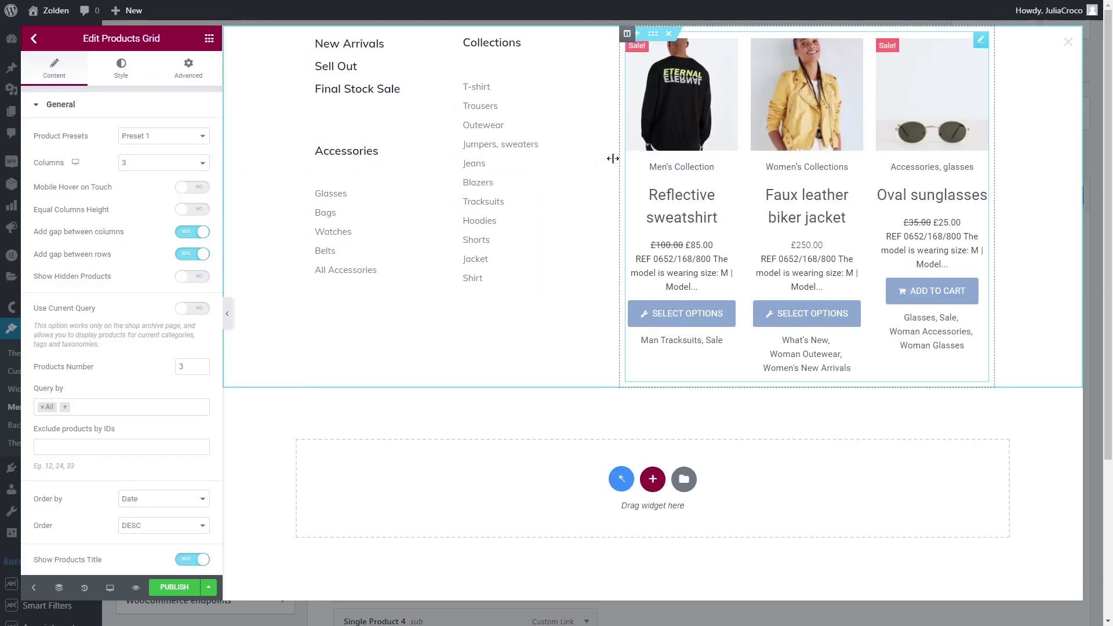
{"action": "left_click", "coordinate": [159, 136]}
{"action": "left_click", "coordinate": [159, 135]}
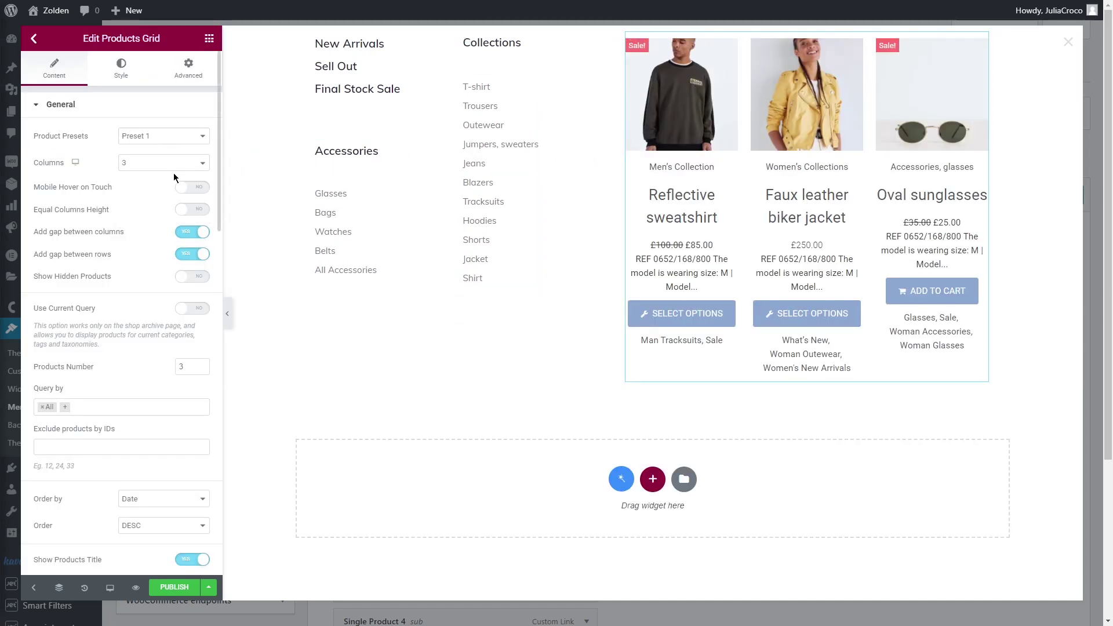
{"action": "left_click", "coordinate": [193, 232]}
{"action": "left_click", "coordinate": [193, 255]}
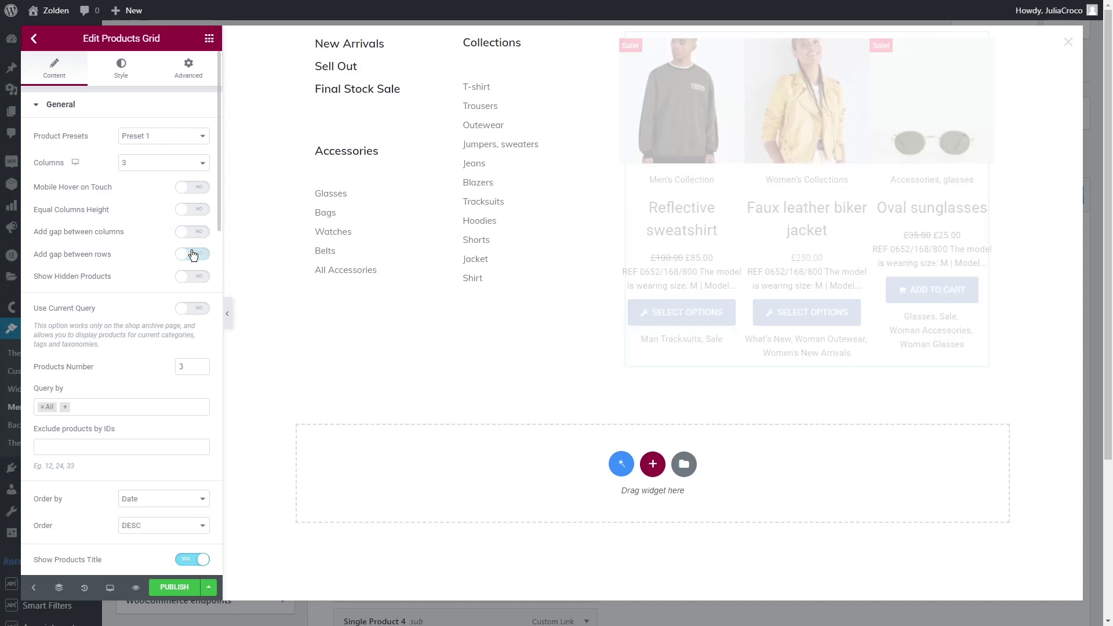
{"action": "left_click", "coordinate": [196, 211]}
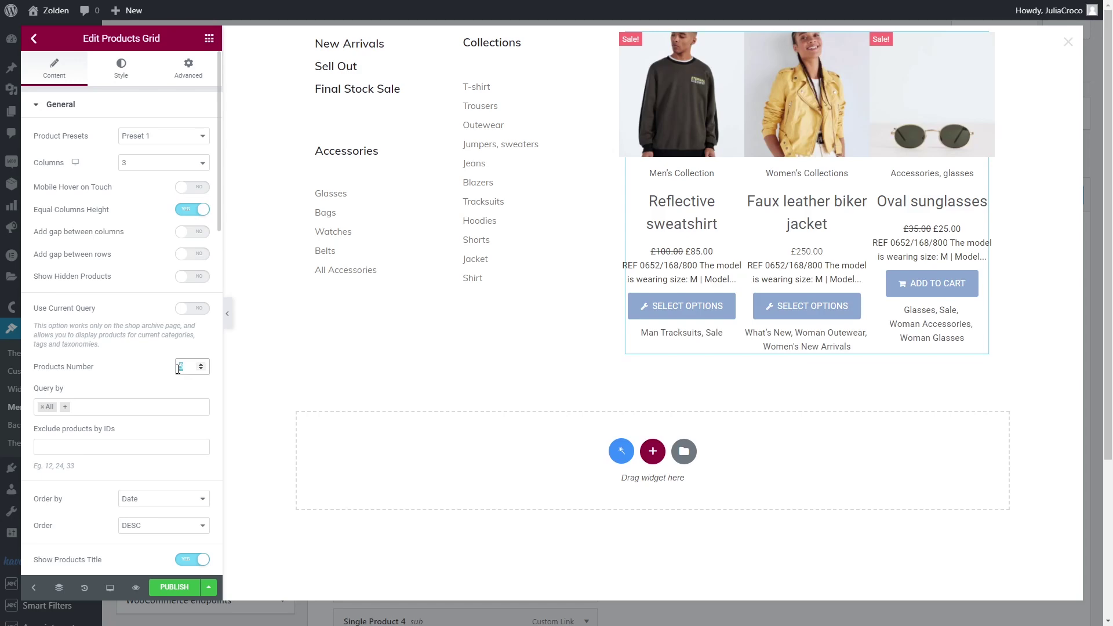
{"action": "type", "text": "10"}
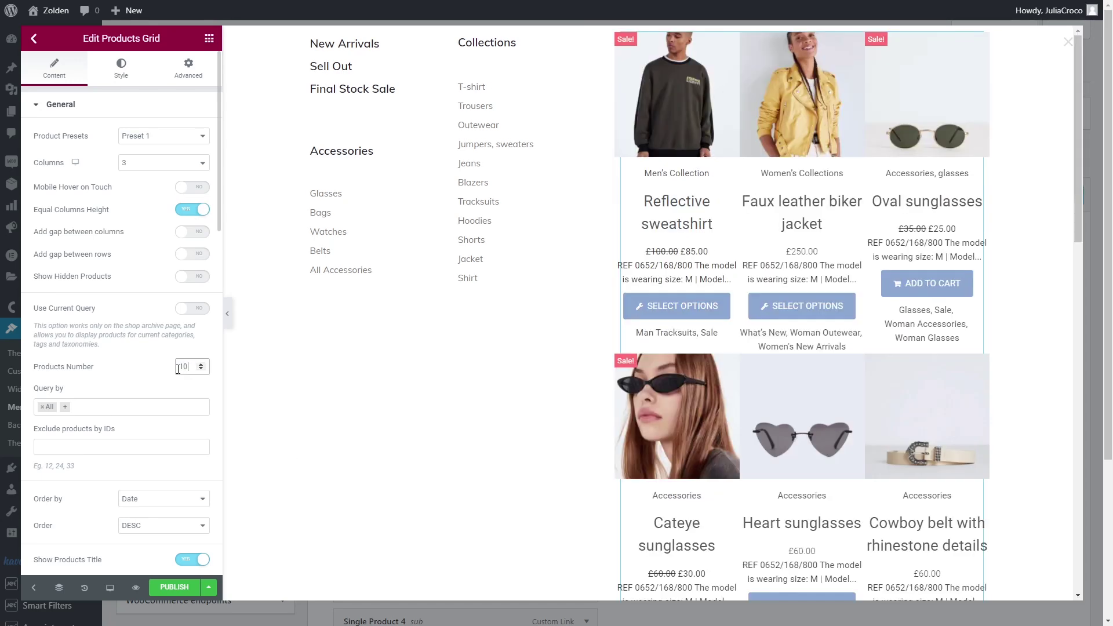
Step: Limit the grid to products tagged Sale and hide the product excerpts
{"action": "left_click", "coordinate": [42, 407]}
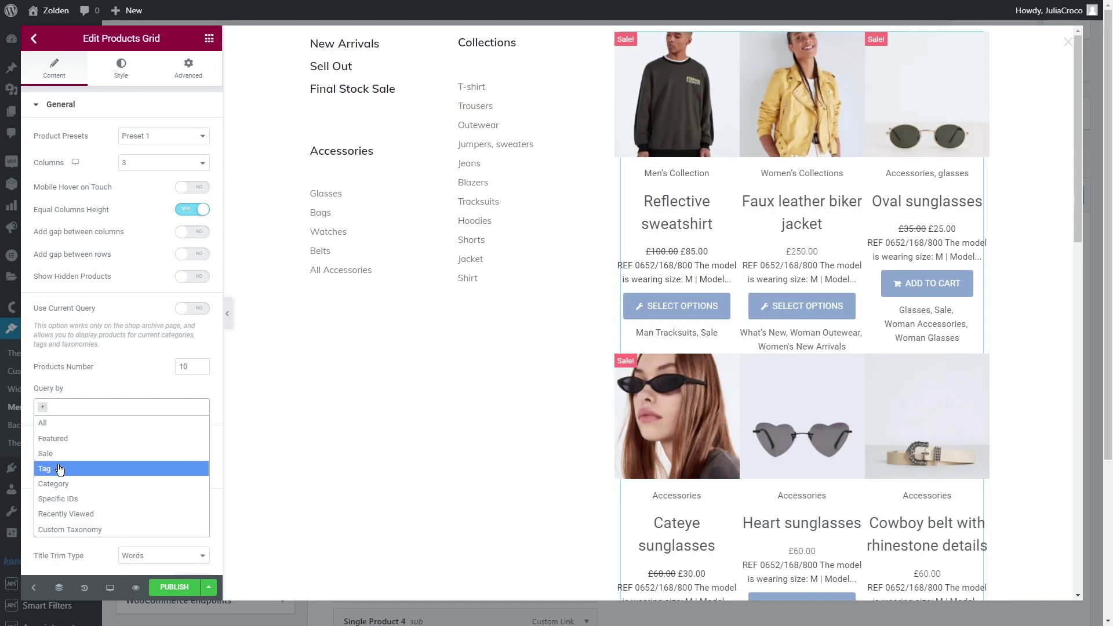
{"action": "left_click", "coordinate": [60, 469]}
{"action": "left_click", "coordinate": [45, 450]}
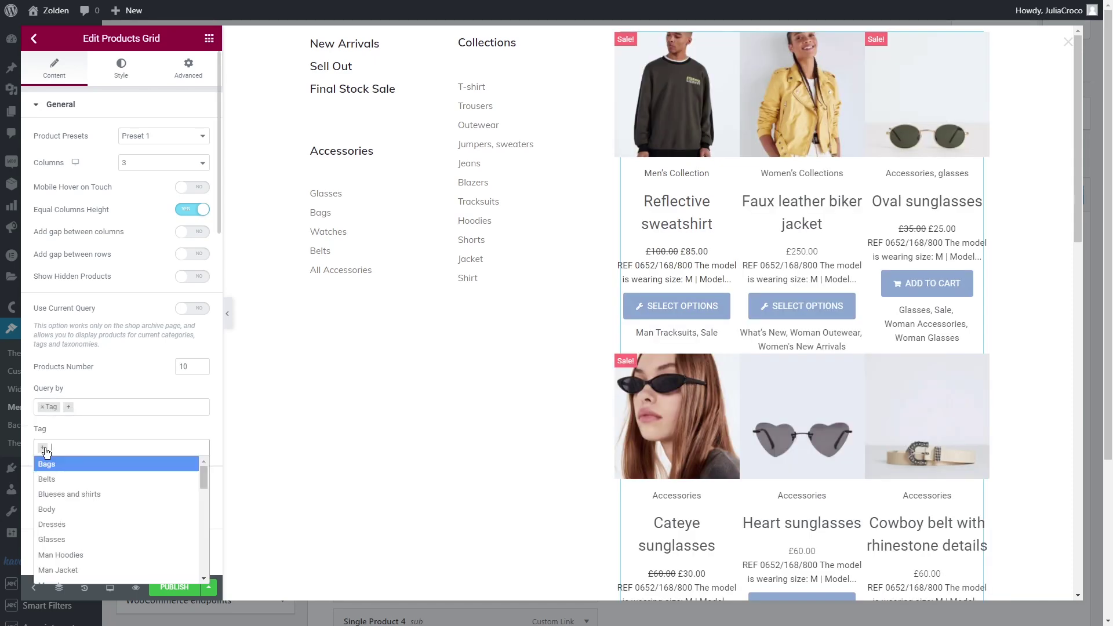
{"action": "scroll", "coordinate": [64, 509], "scroll_direction": "down", "scroll_amount": 5}
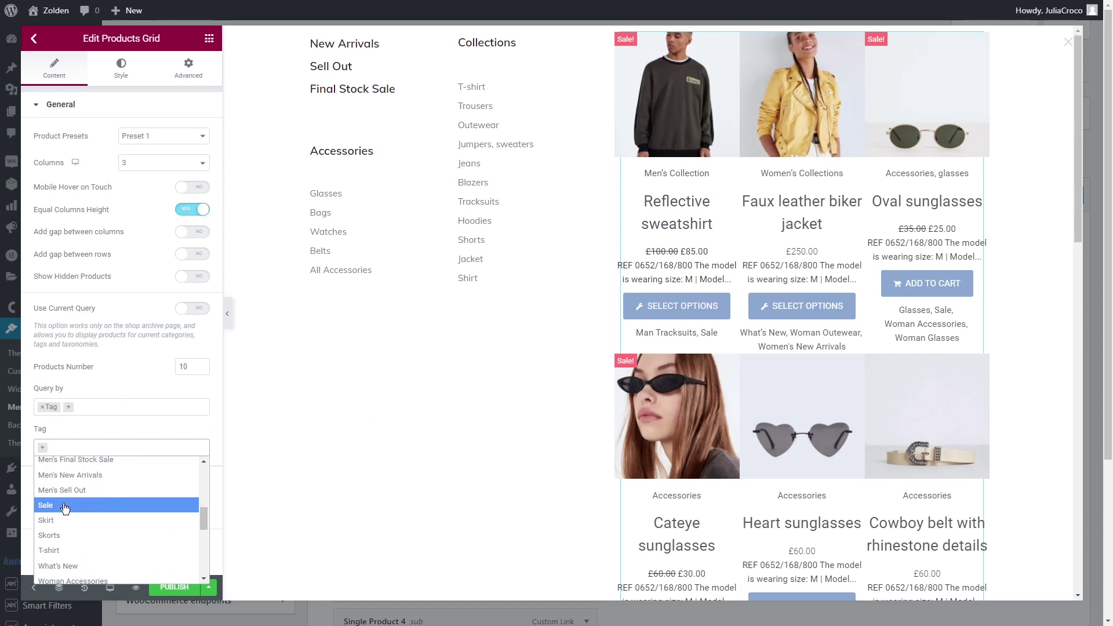
{"action": "left_click", "coordinate": [64, 506]}
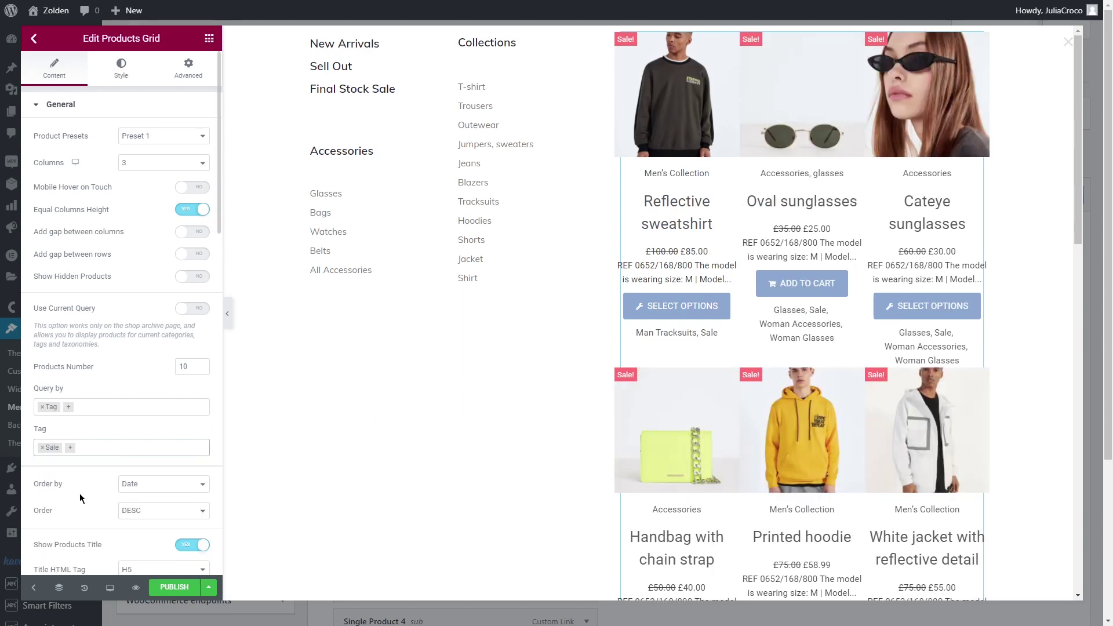
{"action": "scroll", "coordinate": [89, 485], "scroll_direction": "down", "scroll_amount": 5}
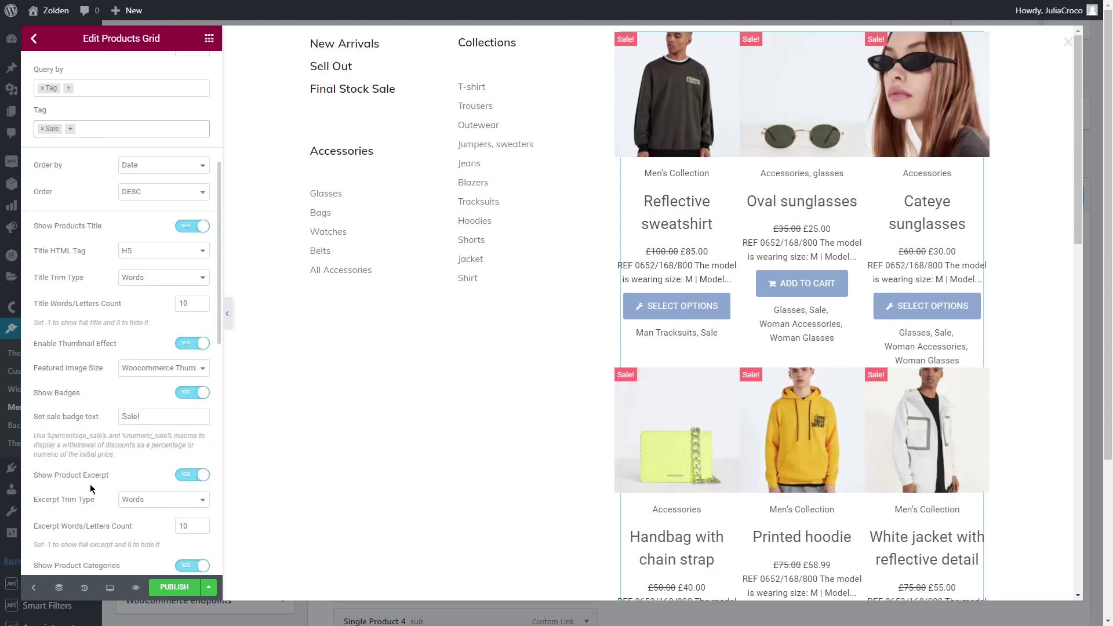
{"action": "left_click", "coordinate": [190, 476]}
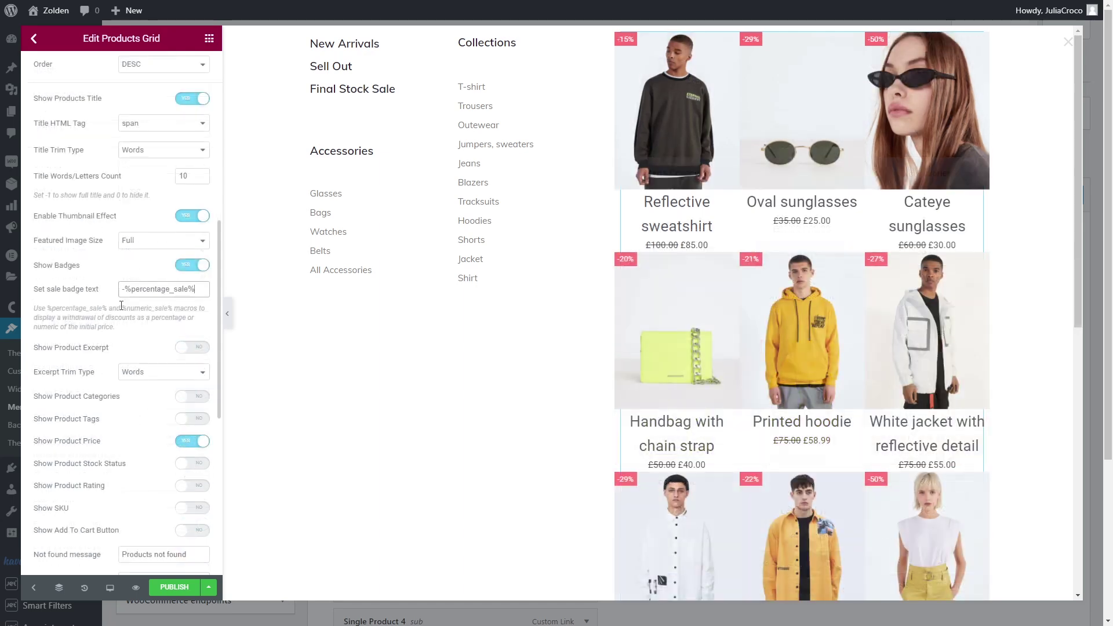
{"action": "scroll", "coordinate": [121, 305], "scroll_direction": "down", "scroll_amount": 6}
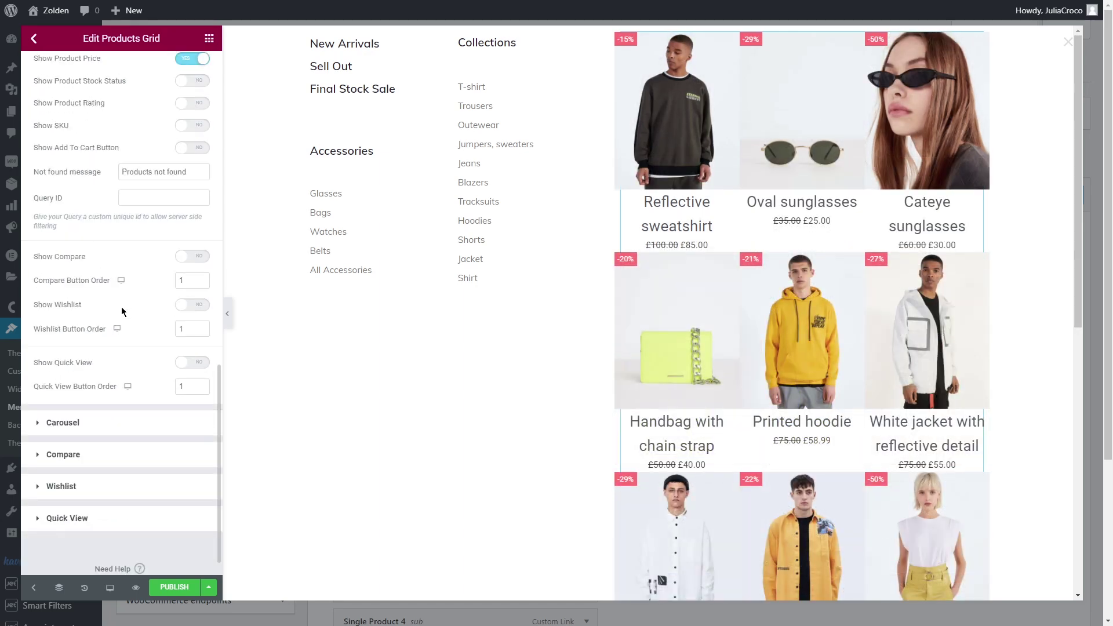
Step: Turn the products grid into a carousel with chevron previous and next arrows
{"action": "left_click", "coordinate": [127, 422]}
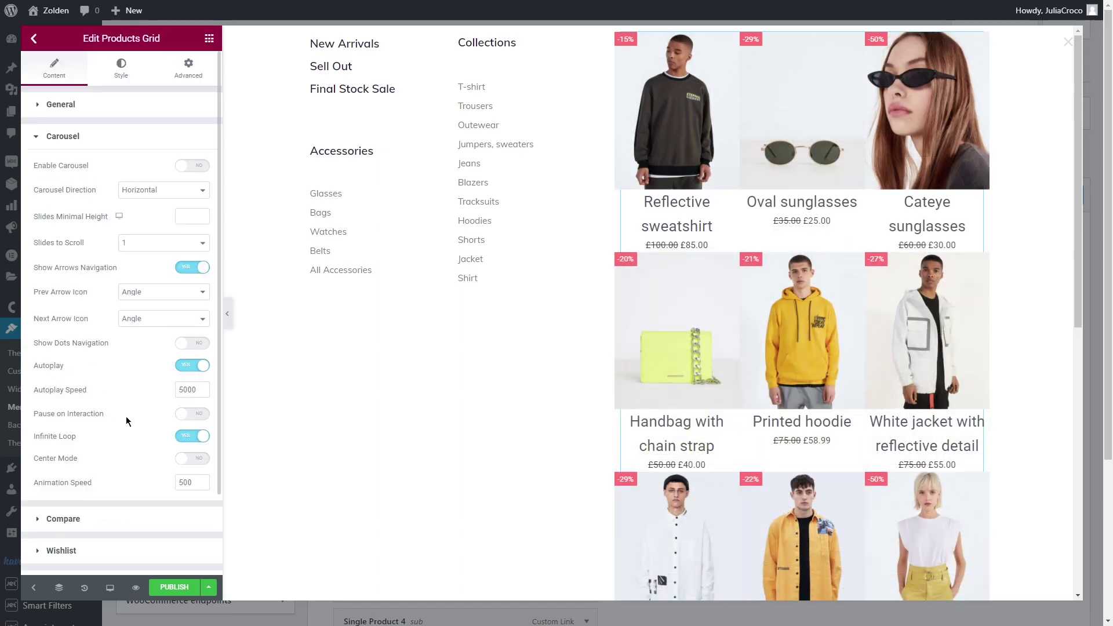
{"action": "left_click", "coordinate": [198, 168]}
{"action": "left_click", "coordinate": [161, 292]}
{"action": "left_click", "coordinate": [158, 316]}
{"action": "left_click", "coordinate": [156, 319]}
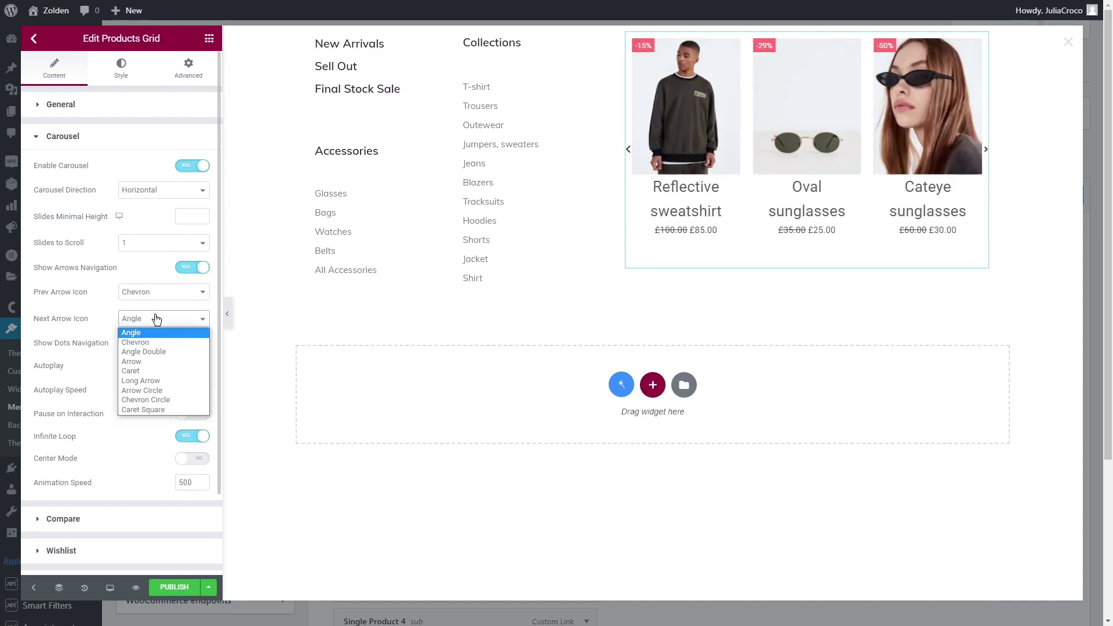
{"action": "left_click", "coordinate": [155, 342]}
Step: Unlink the product column padding and set left and right to 4
{"action": "left_click", "coordinate": [120, 67]}
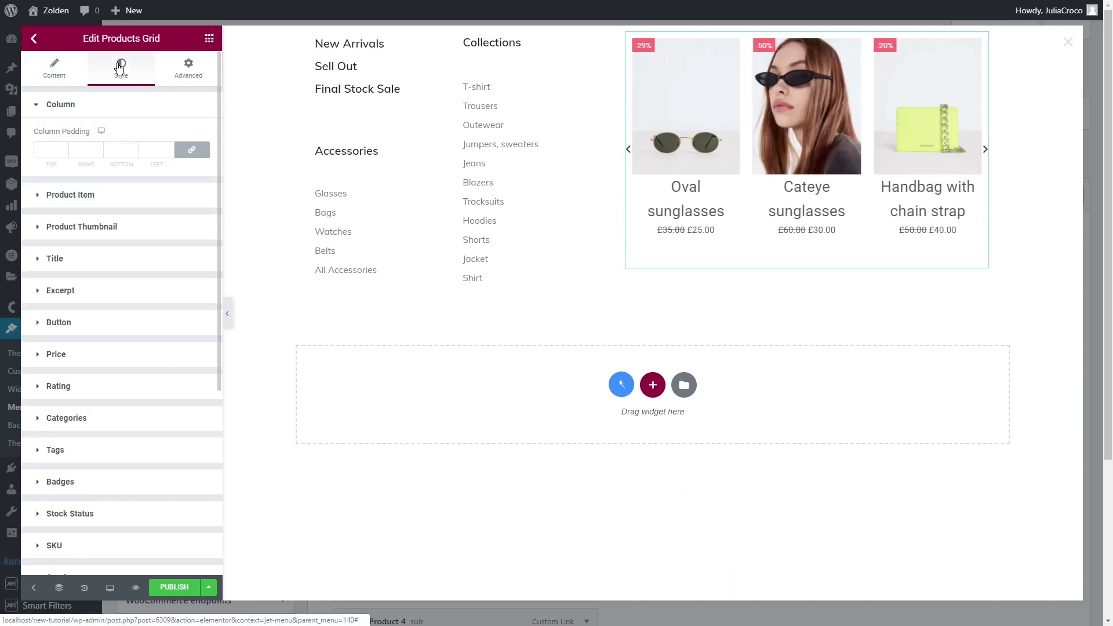
{"action": "left_click", "coordinate": [191, 149]}
{"action": "left_click", "coordinate": [149, 150]}
{"action": "type", "text": "4"}
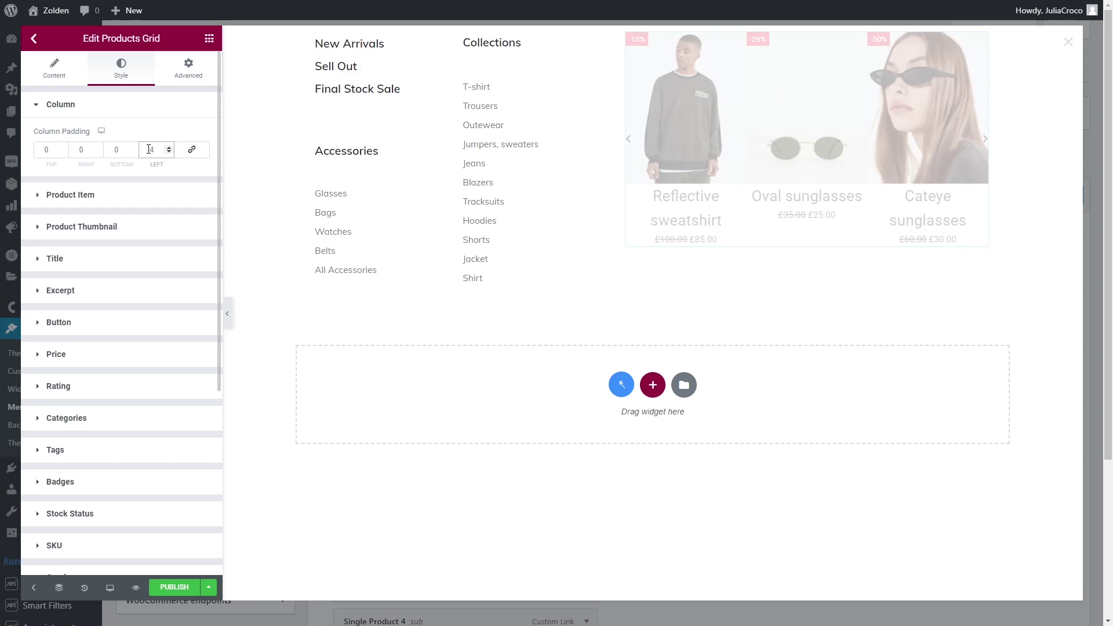
{"action": "left_click", "coordinate": [84, 150]}
{"action": "type", "text": "4"}
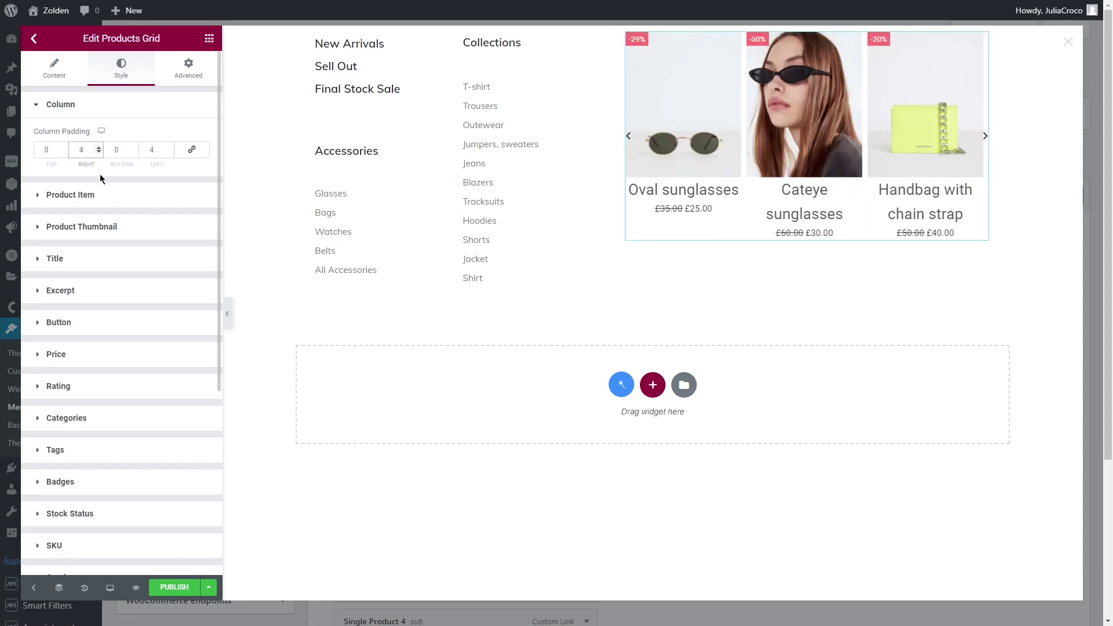
Step: Give each product thumbnail an unlinked bottom margin of 10
{"action": "left_click", "coordinate": [120, 226]}
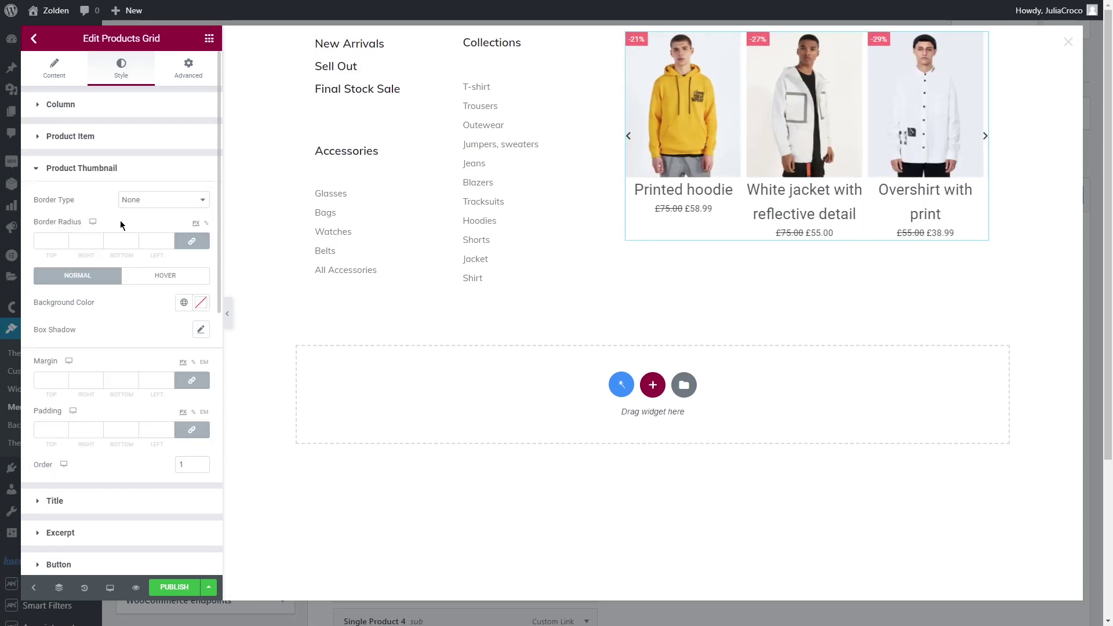
{"action": "left_click", "coordinate": [192, 380]}
{"action": "left_click", "coordinate": [113, 379]}
{"action": "type", "text": "10"}
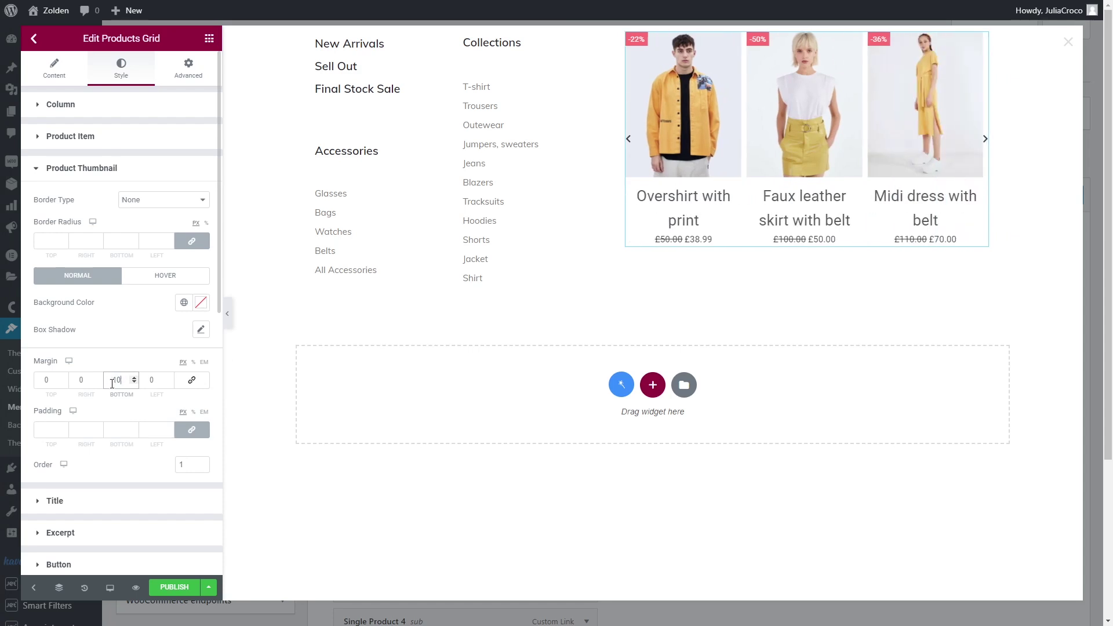
{"action": "left_click", "coordinate": [129, 501]}
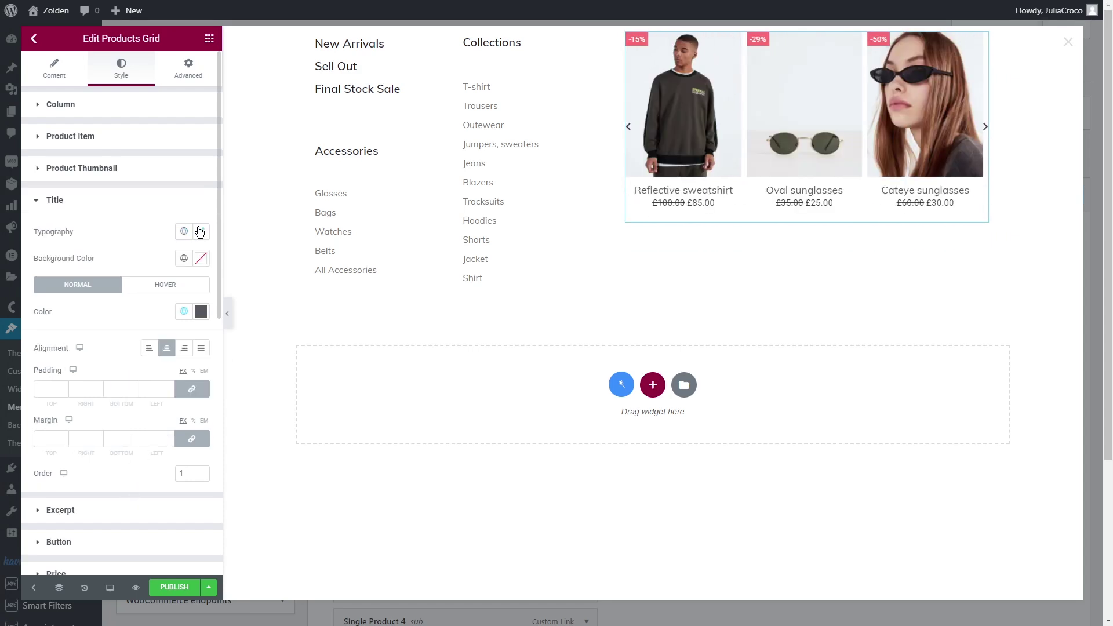
Step: Apply theme global colours to the product titles for Normal and Hover states
{"action": "left_click", "coordinate": [183, 312]}
{"action": "left_click", "coordinate": [157, 414]}
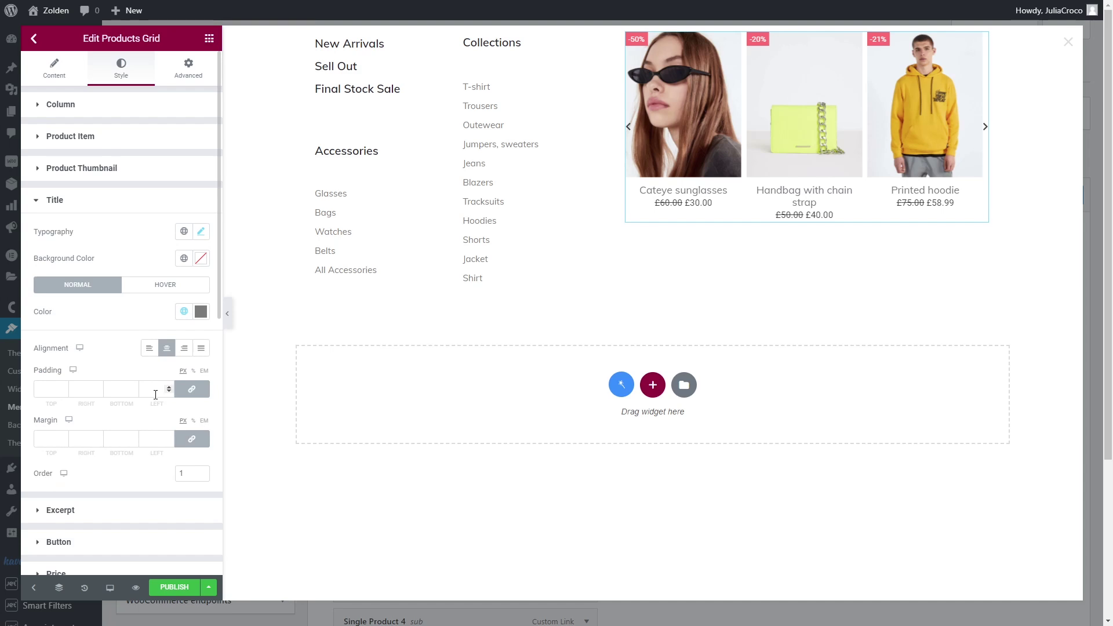
{"action": "left_click", "coordinate": [168, 285]}
{"action": "left_click", "coordinate": [184, 311]}
{"action": "left_click", "coordinate": [151, 368]}
{"action": "left_click", "coordinate": [92, 284]}
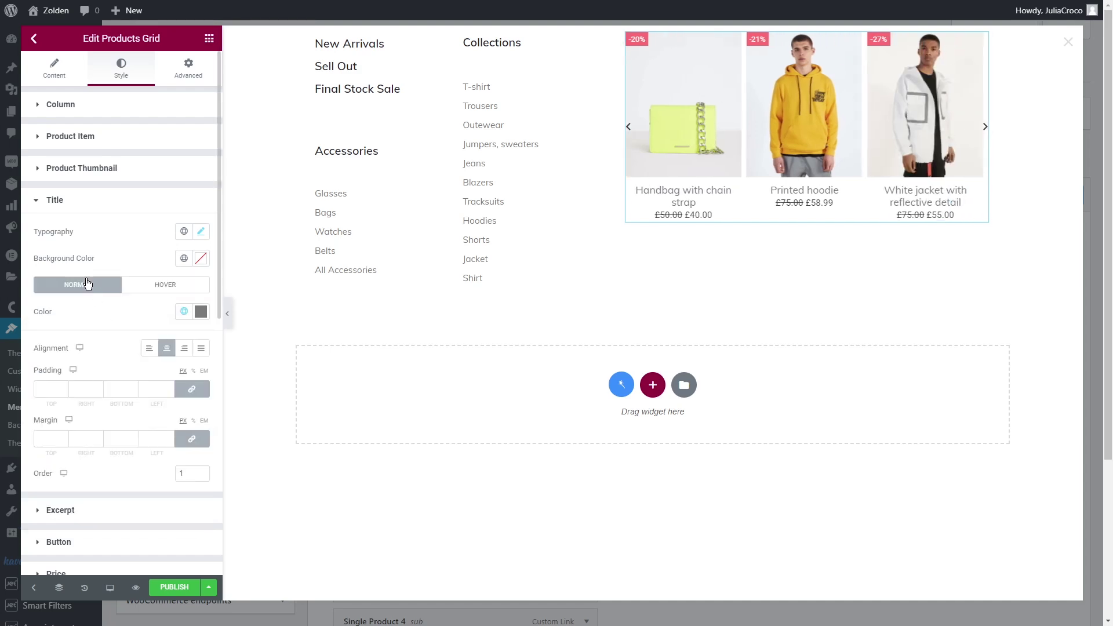
Step: Left-align the product titles and give them a 2 bottom margin
{"action": "left_click", "coordinate": [148, 348]}
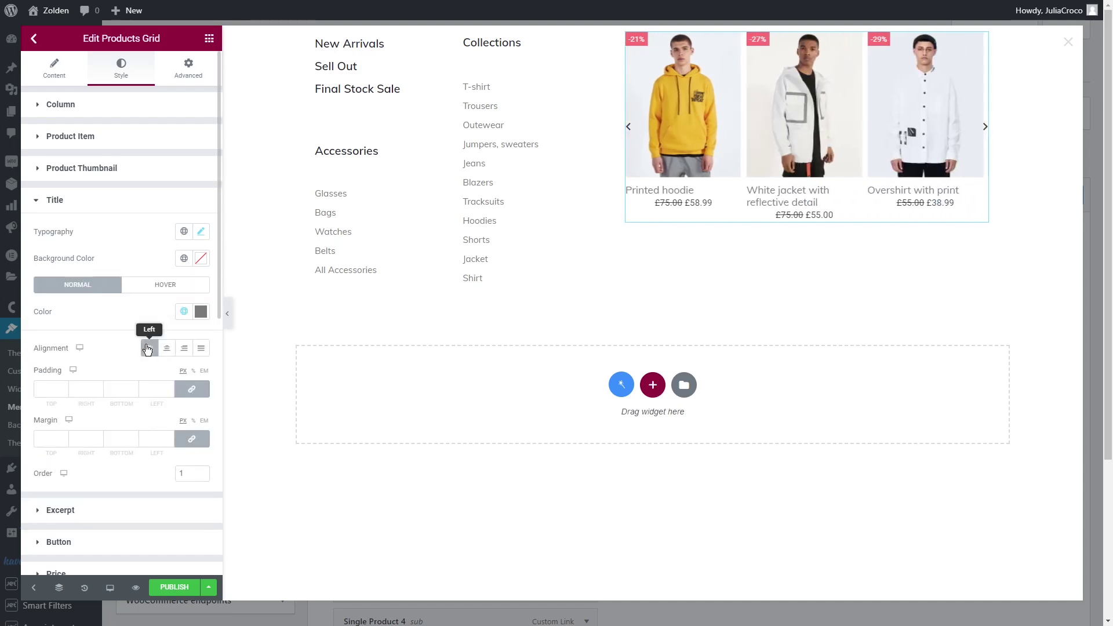
{"action": "left_click", "coordinate": [192, 439]}
{"action": "double_click", "coordinate": [110, 439]}
{"action": "type", "text": "2"}
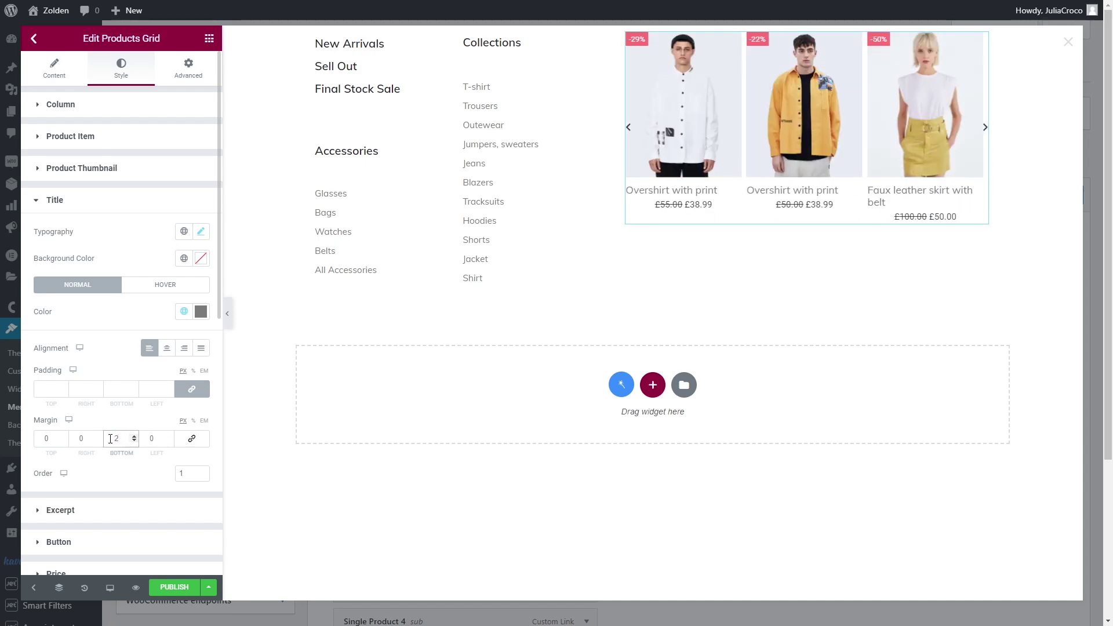
Step: Open the Price style section, then scroll on to the Carousel Arrows style settings
{"action": "scroll", "coordinate": [113, 406], "scroll_direction": "down", "scroll_amount": 4}
{"action": "left_click", "coordinate": [118, 319]}
{"action": "scroll", "coordinate": [119, 324], "scroll_direction": "down", "scroll_amount": 1}
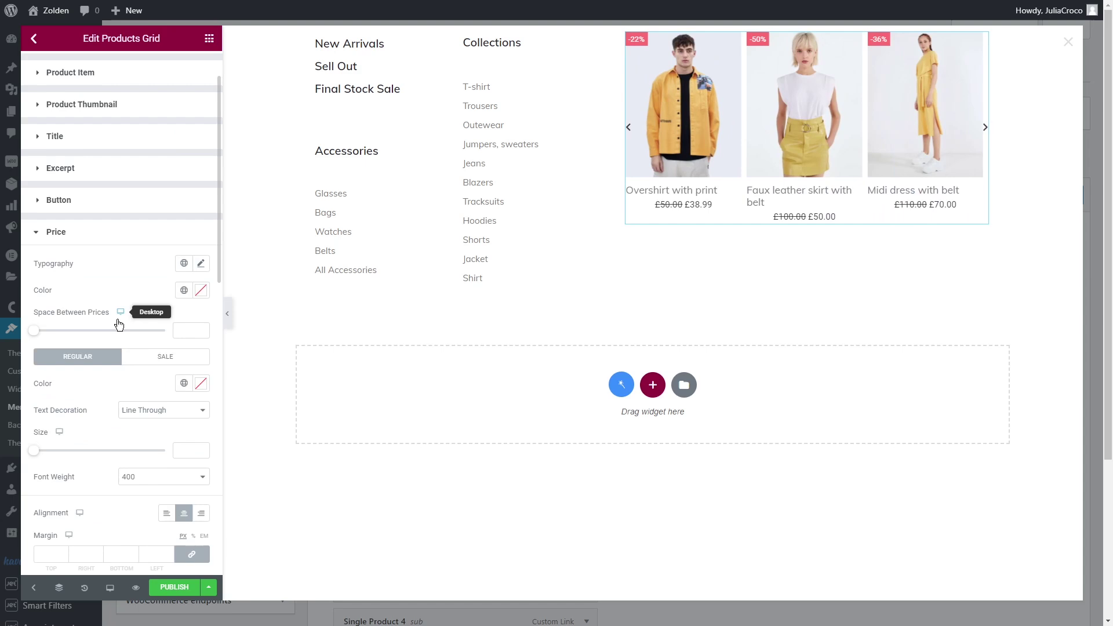
{"action": "scroll", "coordinate": [118, 323], "scroll_direction": "down", "scroll_amount": 1}
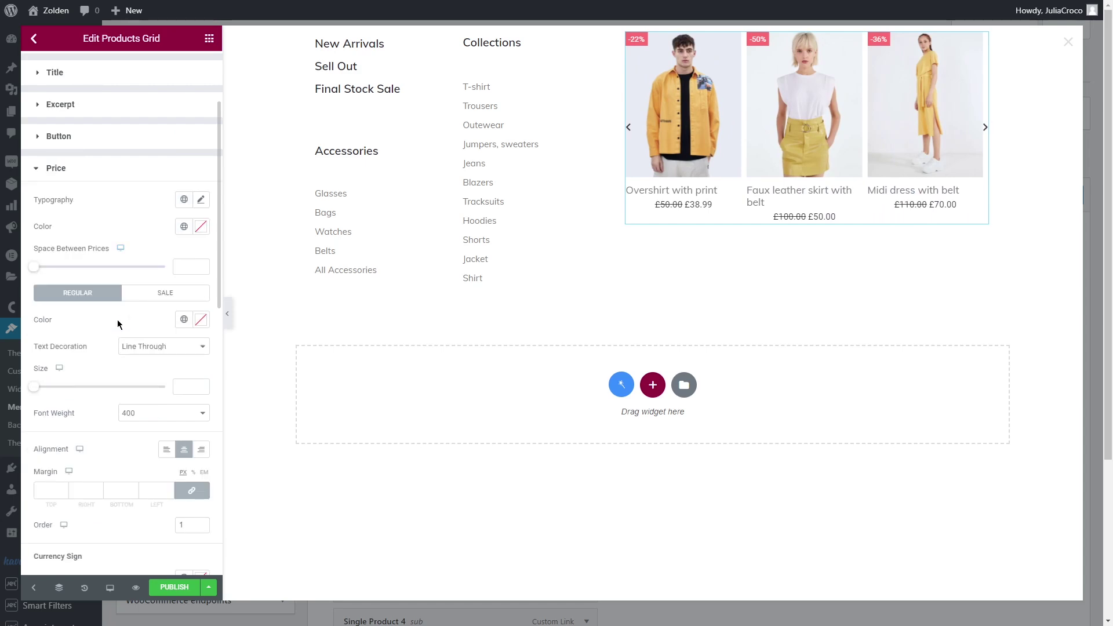
{"action": "scroll", "coordinate": [119, 320], "scroll_direction": "down", "scroll_amount": 4}
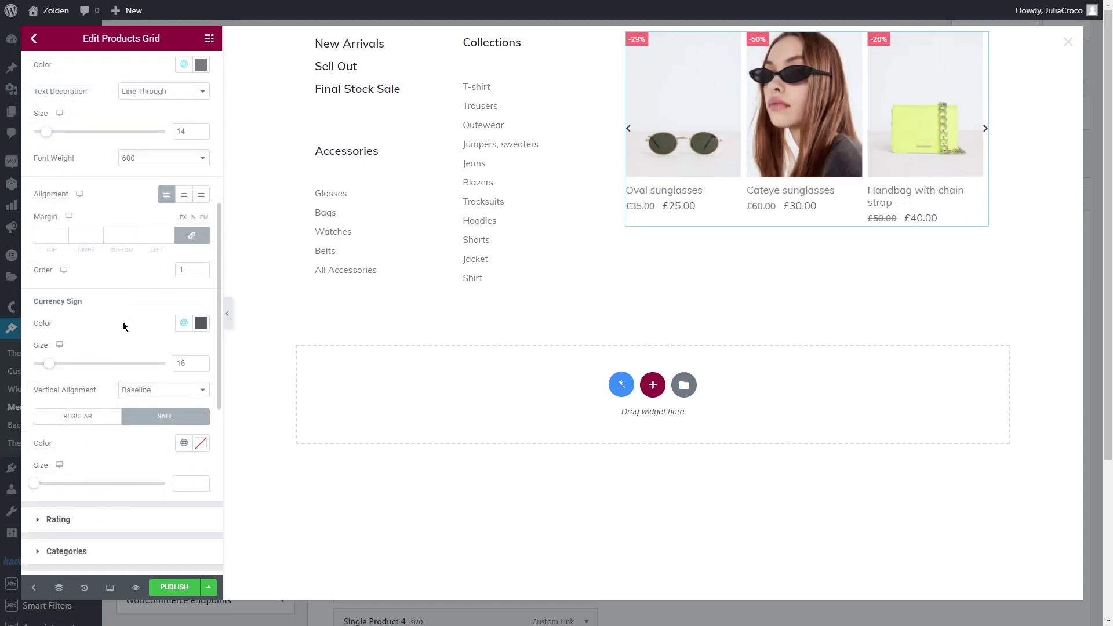
{"action": "scroll", "coordinate": [123, 322], "scroll_direction": "down", "scroll_amount": 5}
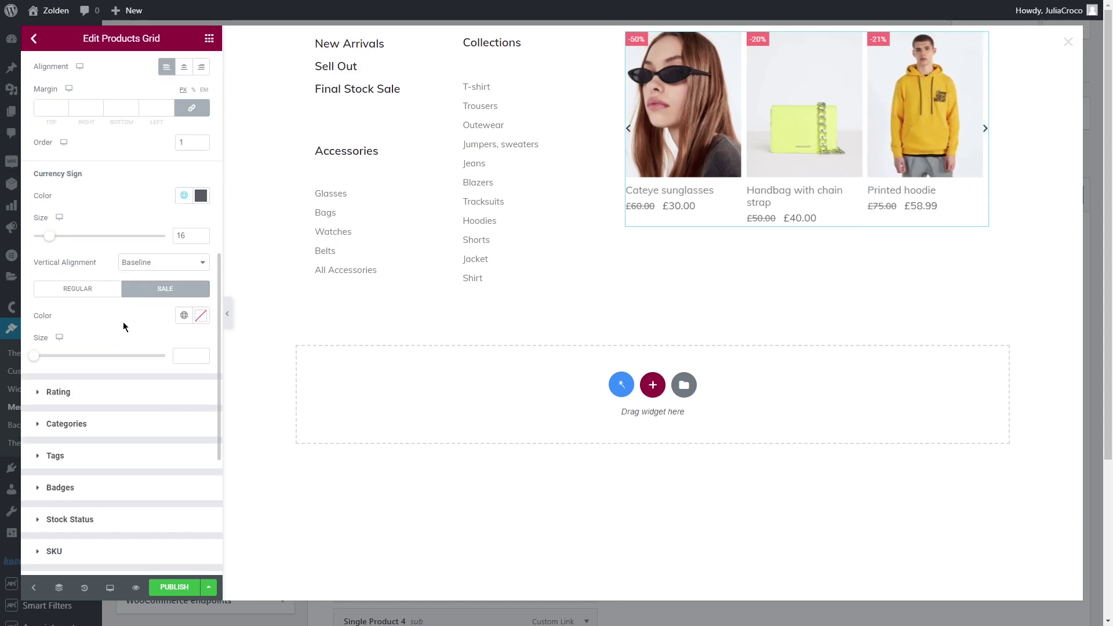
{"action": "left_click", "coordinate": [123, 424]}
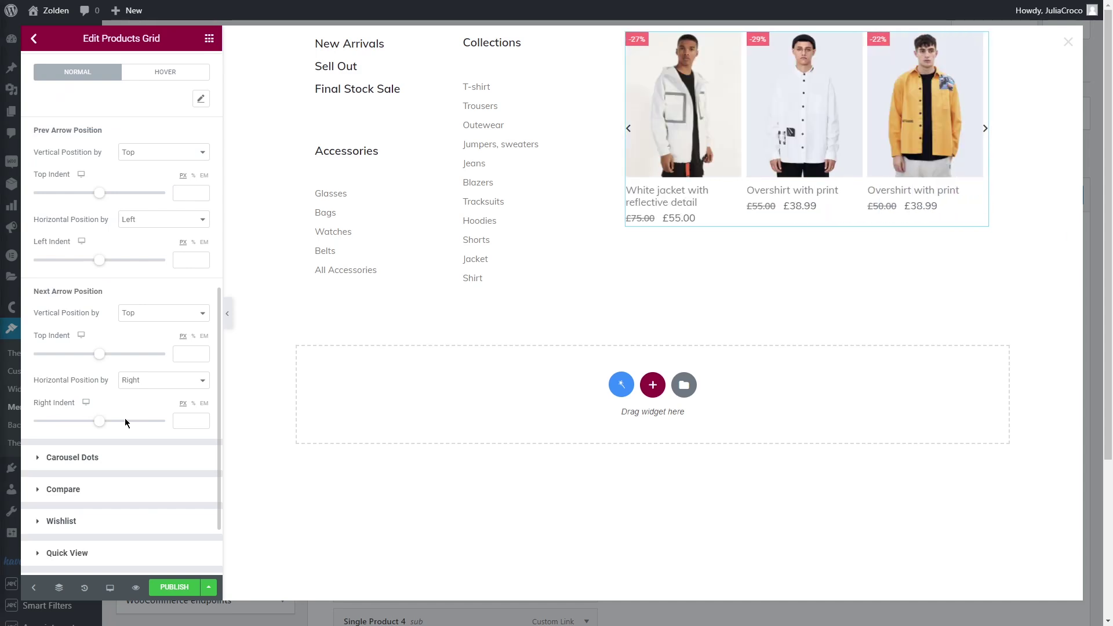
Step: Anchor the previous arrow right at top -32 and right 40, then edit the next arrow's offsets
{"action": "left_click", "coordinate": [181, 193]}
{"action": "type", "text": "-1"}
{"action": "type", "text": "2"}
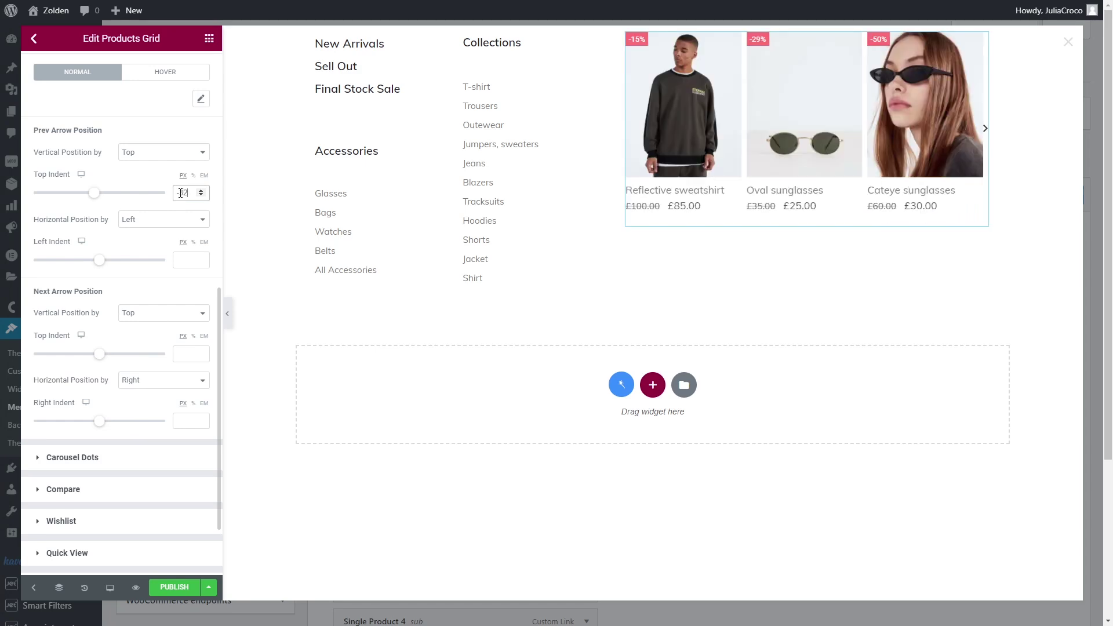
{"action": "left_click", "coordinate": [168, 220]}
{"action": "left_click", "coordinate": [162, 241]}
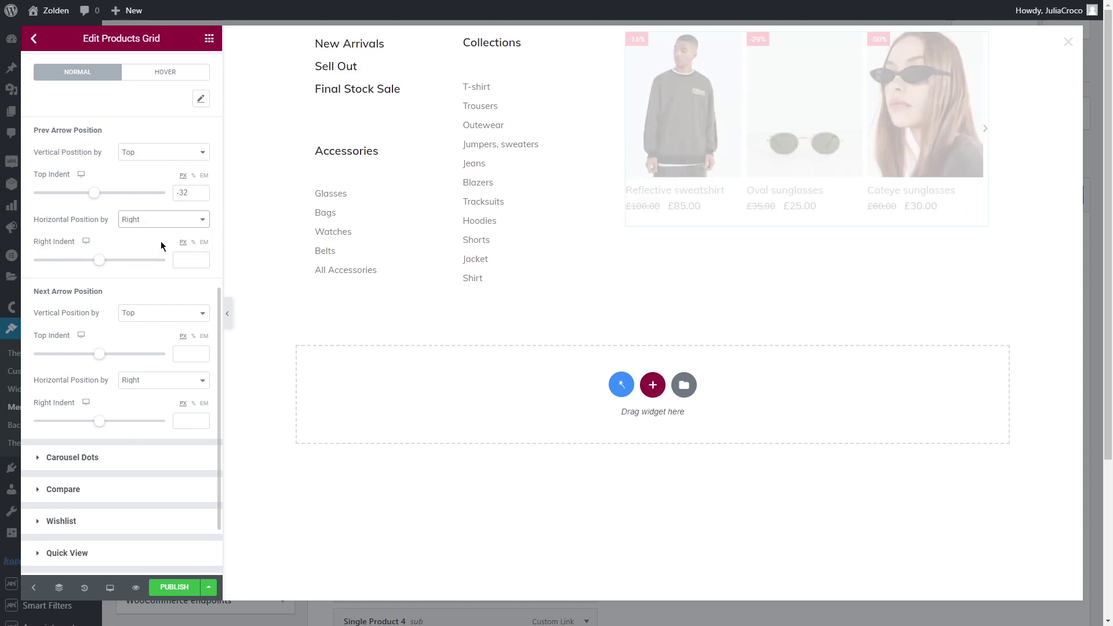
{"action": "left_click", "coordinate": [183, 260]}
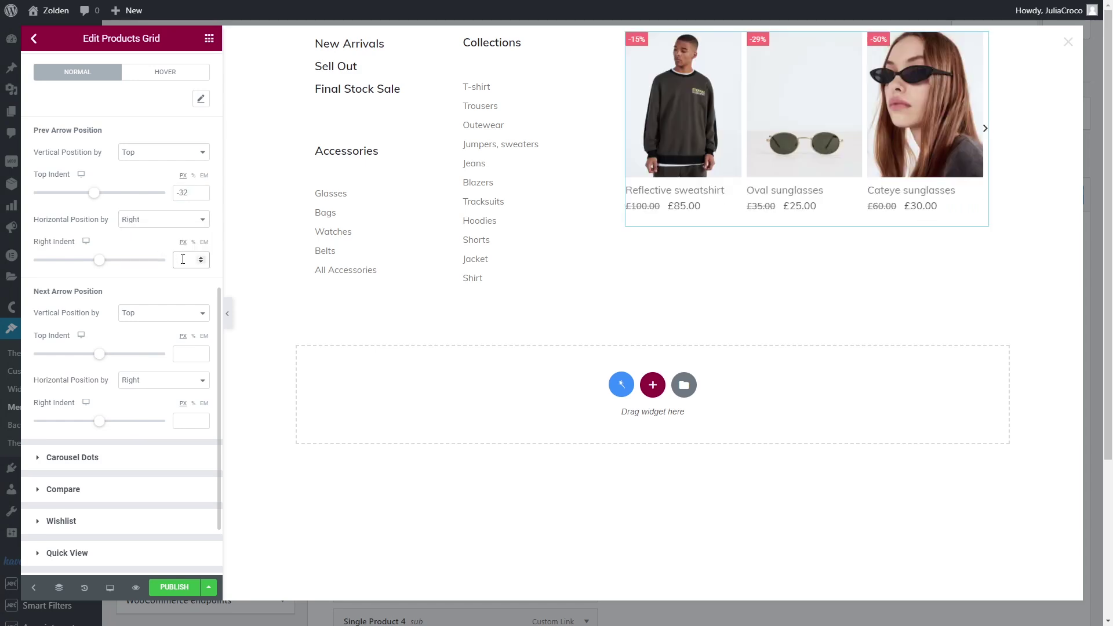
{"action": "type", "text": "40"}
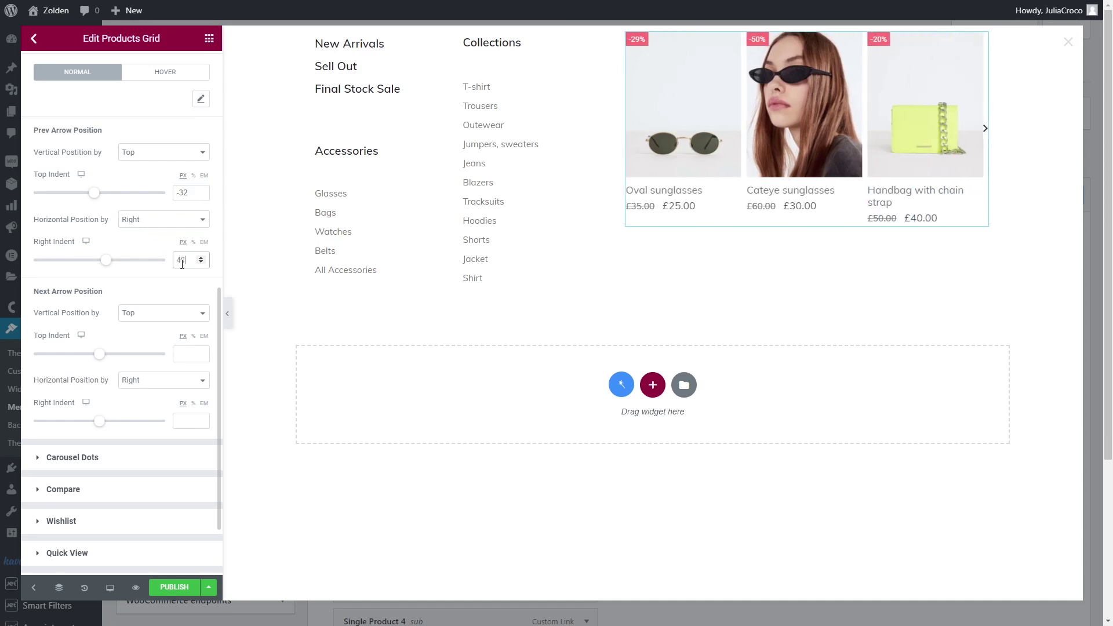
{"action": "left_click", "coordinate": [183, 354]}
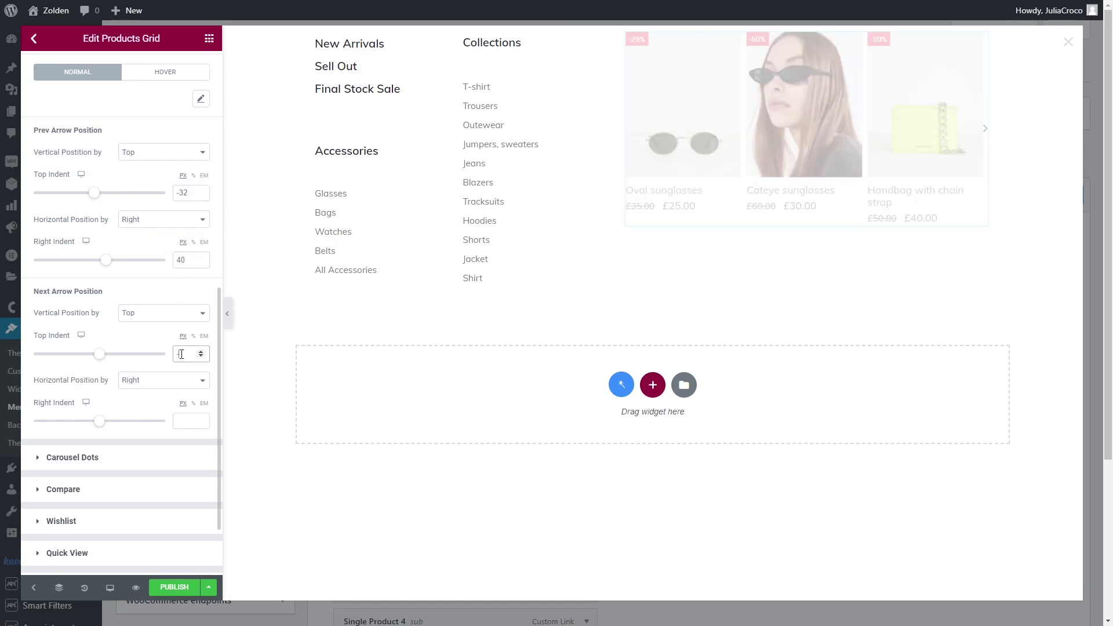
{"action": "left_click", "coordinate": [180, 419]}
Step: Set the next arrow's right indent to 10 and pad the section 60/20/60/20
{"action": "type", "text": "10"}
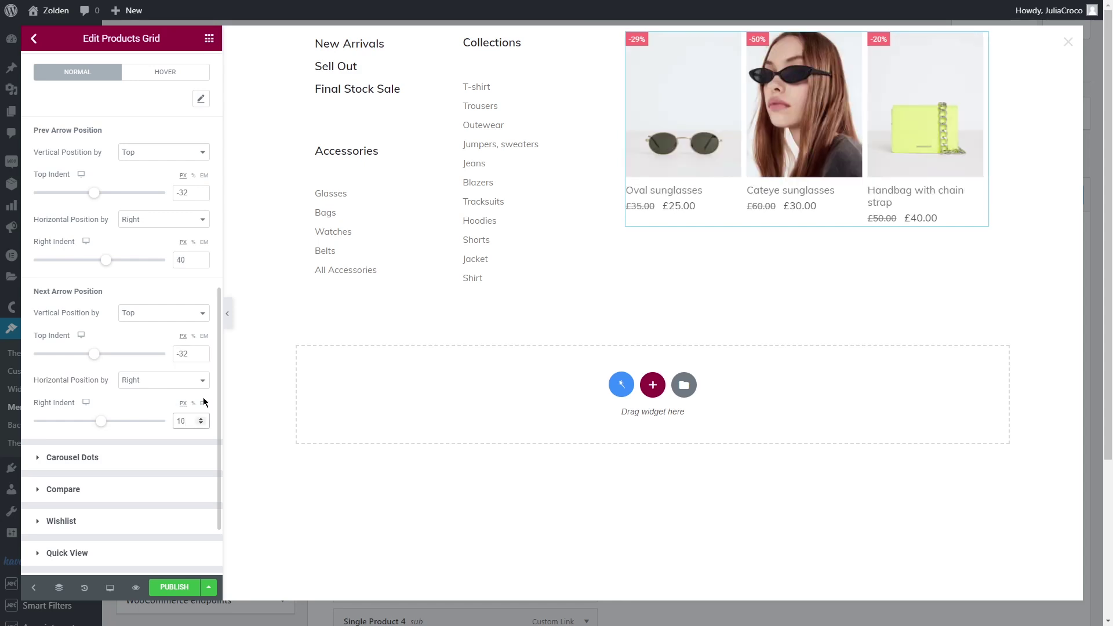
{"action": "left_click", "coordinate": [644, 36]}
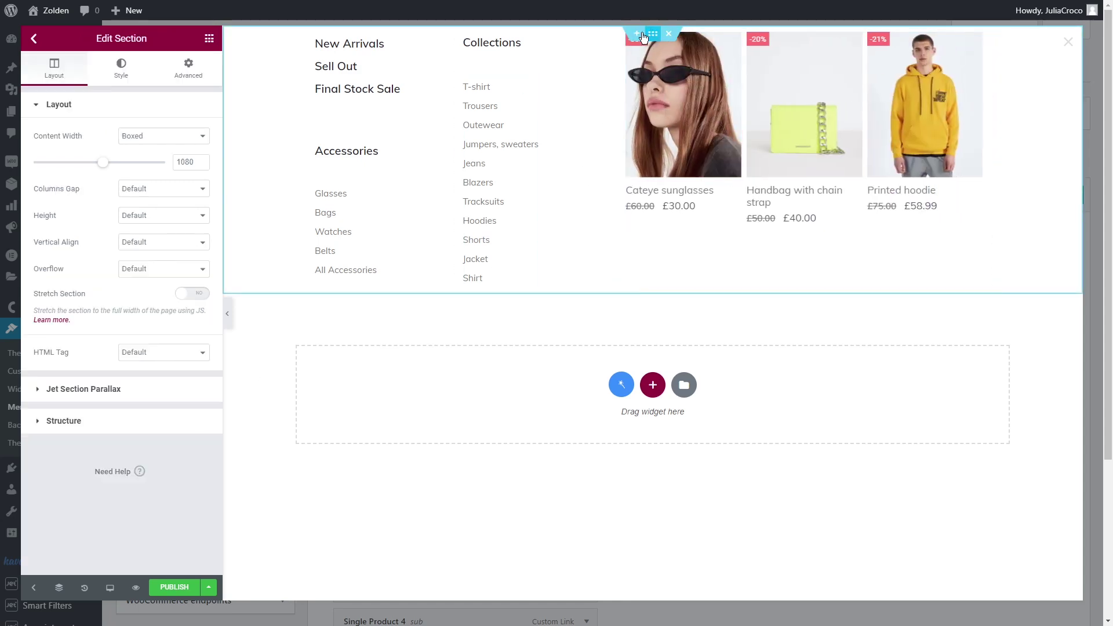
{"action": "left_click", "coordinate": [188, 68]}
{"action": "left_click", "coordinate": [193, 200]}
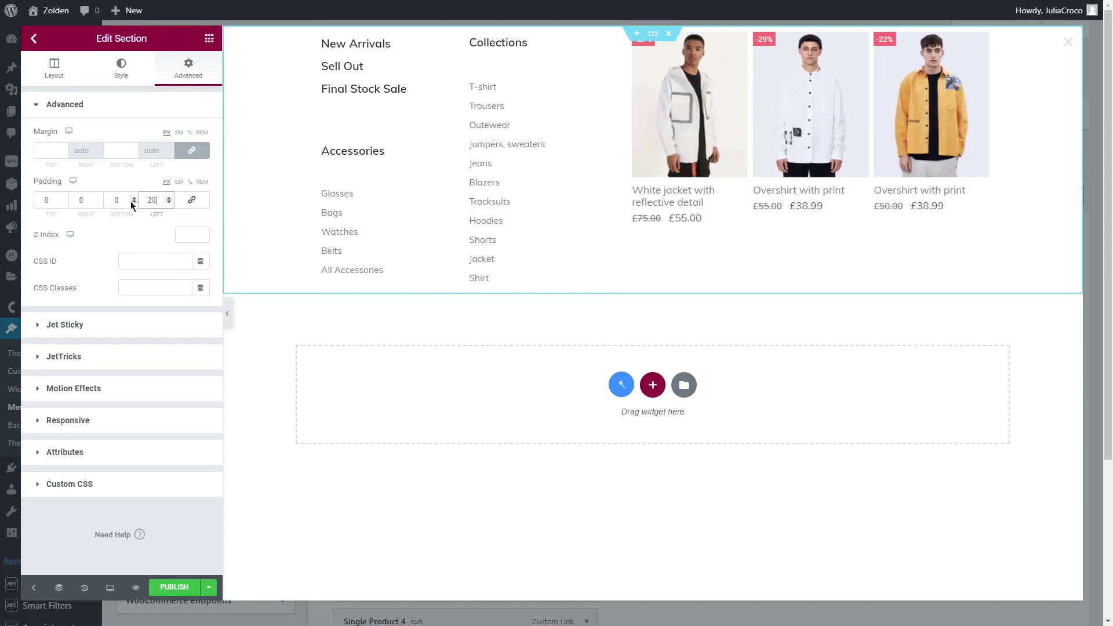
{"action": "left_click", "coordinate": [108, 201]}
{"action": "type", "text": "60"}
{"action": "left_click", "coordinate": [81, 200]}
{"action": "type", "text": "20"}
{"action": "left_click", "coordinate": [36, 200]}
{"action": "type", "text": "60"}
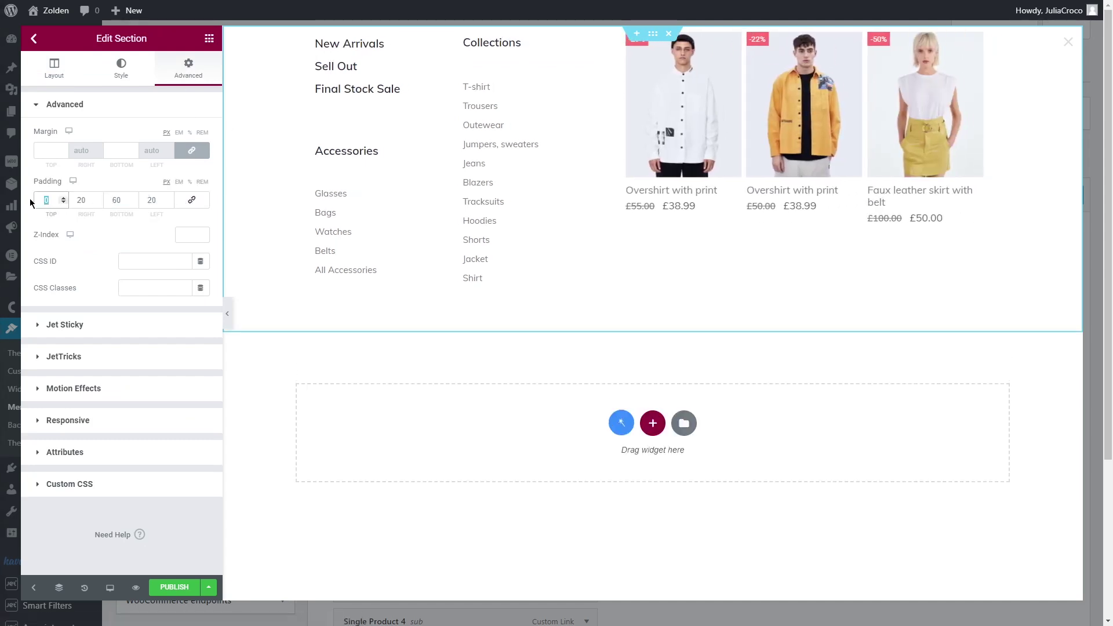
Step: Add a 'Check Our Sale! Up to 50% Off!' heading above the carousel and publish
{"action": "left_click", "coordinate": [209, 40]}
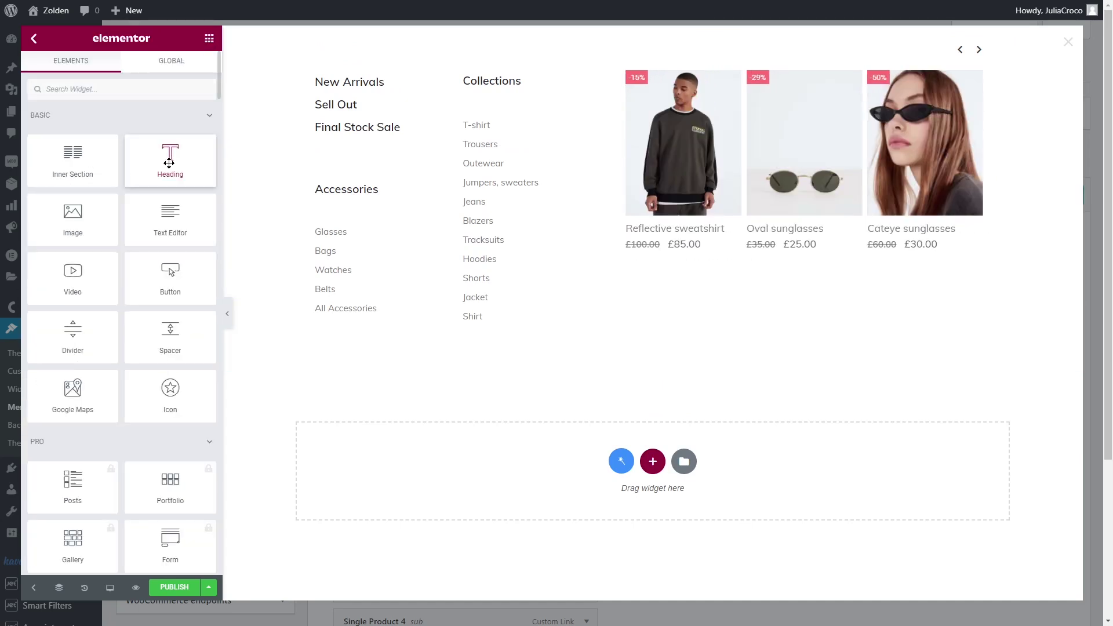
{"action": "left_click_drag", "start_coordinate": [169, 163], "coordinate": [750, 88]}
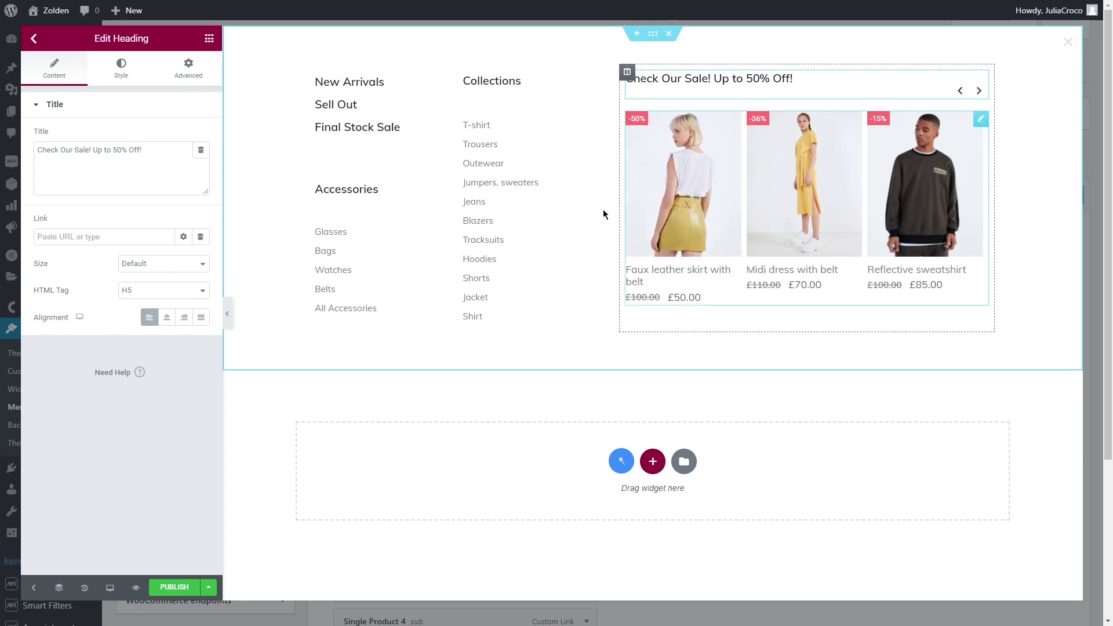
{"action": "left_click", "coordinate": [174, 588]}
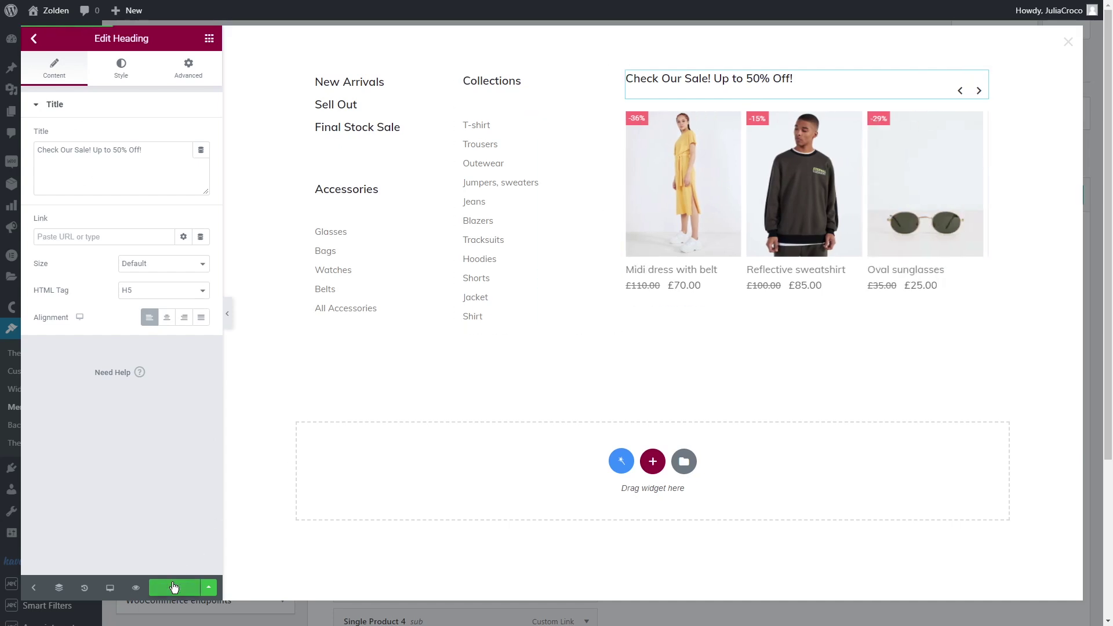
Step: Close the editor and save the Woman item's mega content settings
{"action": "left_click", "coordinate": [1069, 42]}
{"action": "left_click", "coordinate": [889, 414]}
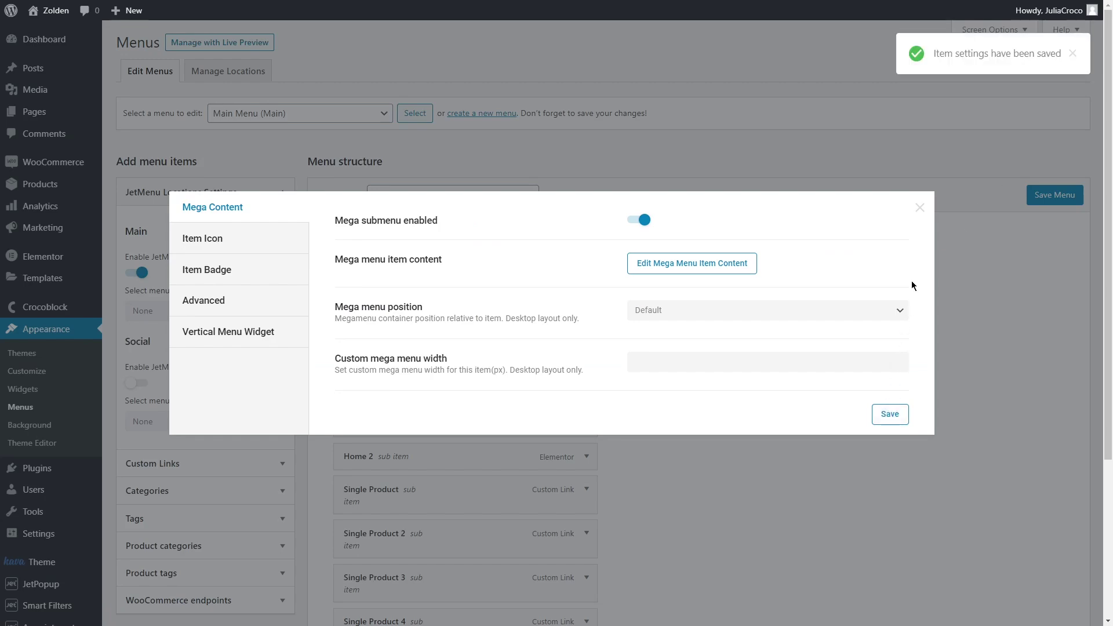
{"action": "left_click", "coordinate": [919, 207]}
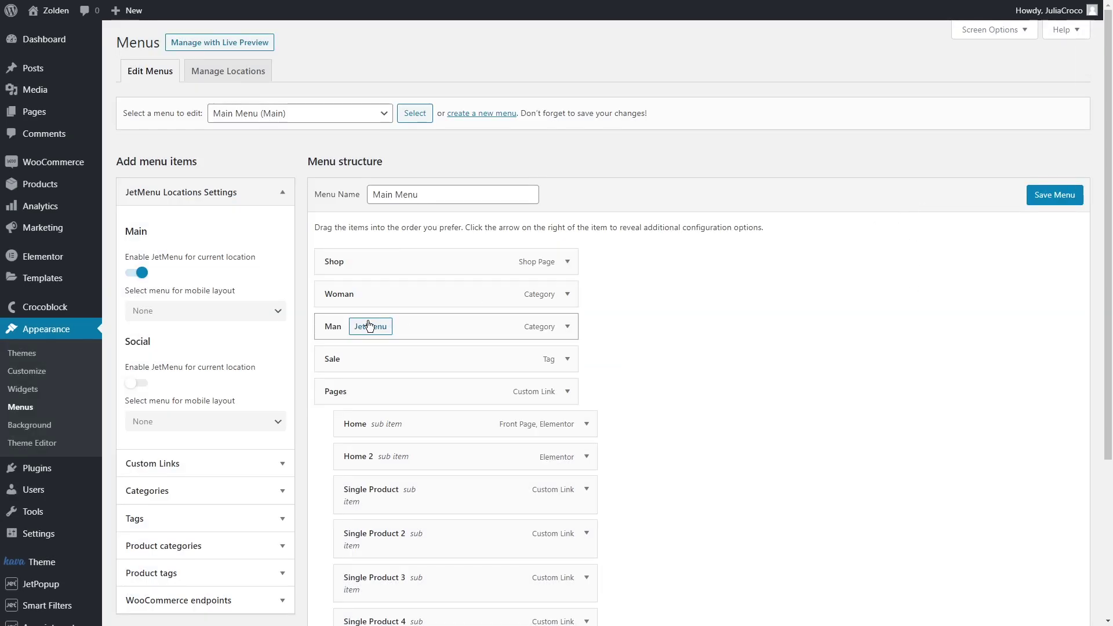
Step: Open the Man item's mega content in Elementor and add a two-column section
{"action": "left_click", "coordinate": [369, 326]}
{"action": "left_click", "coordinate": [688, 263]}
{"action": "left_click", "coordinate": [653, 135]}
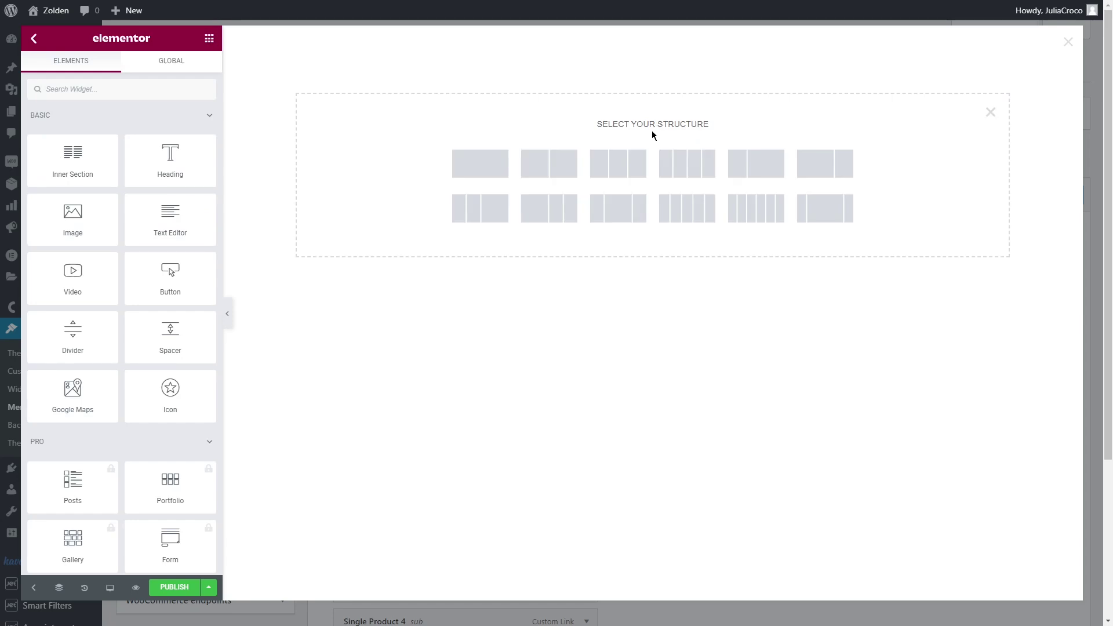
{"action": "left_click", "coordinate": [565, 167]}
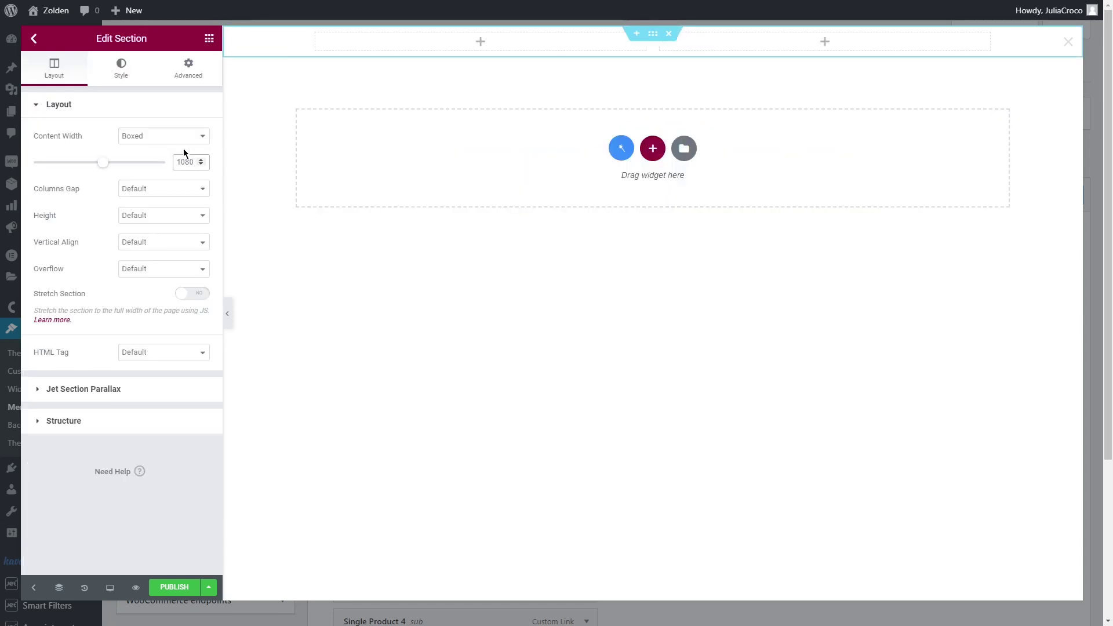
Step: Give the new section unlinked padding of 60 top and 60 bottom
{"action": "left_click", "coordinate": [189, 68]}
{"action": "left_click", "coordinate": [191, 199]}
{"action": "left_click", "coordinate": [119, 199]}
{"action": "type", "text": "60"}
{"action": "left_click", "coordinate": [48, 199]}
{"action": "type", "text": "60"}
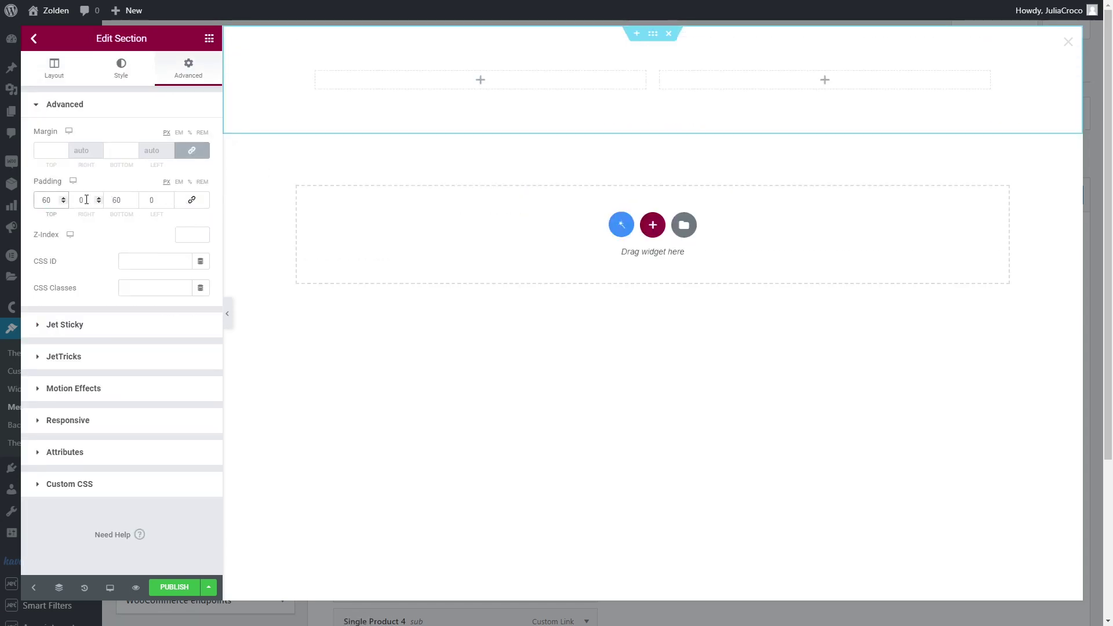
{"action": "left_click", "coordinate": [210, 39]}
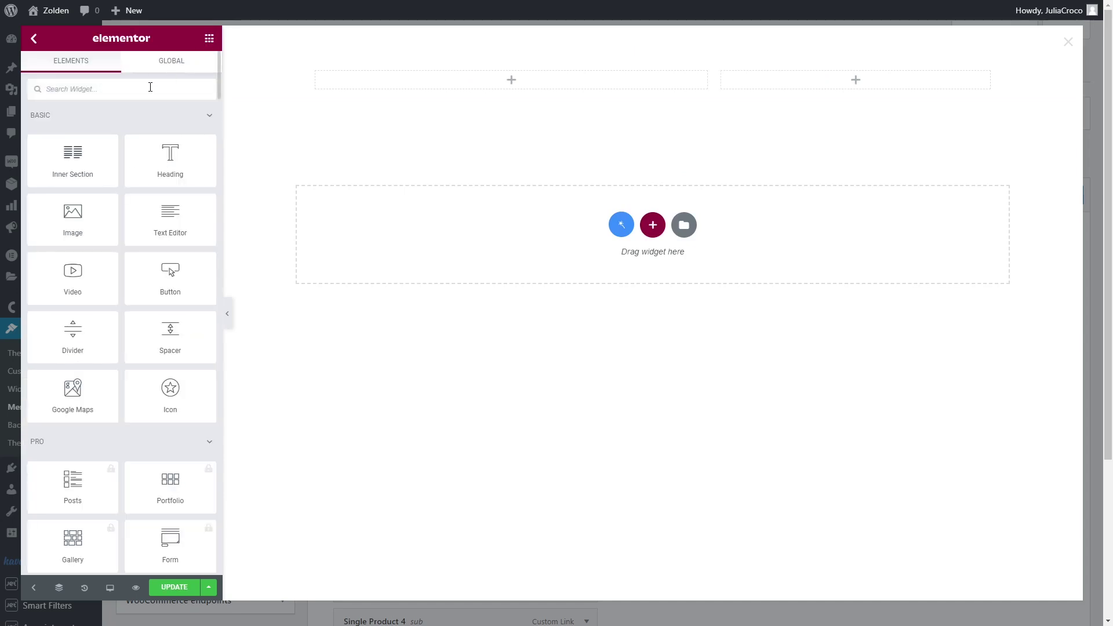
Step: Search 'grid buil' and place a Terms Grid Builder in the left column
{"action": "left_click", "coordinate": [149, 87]}
{"action": "type", "text": "grid builder"}
{"action": "left_click_drag", "start_coordinate": [169, 110], "coordinate": [493, 81]}
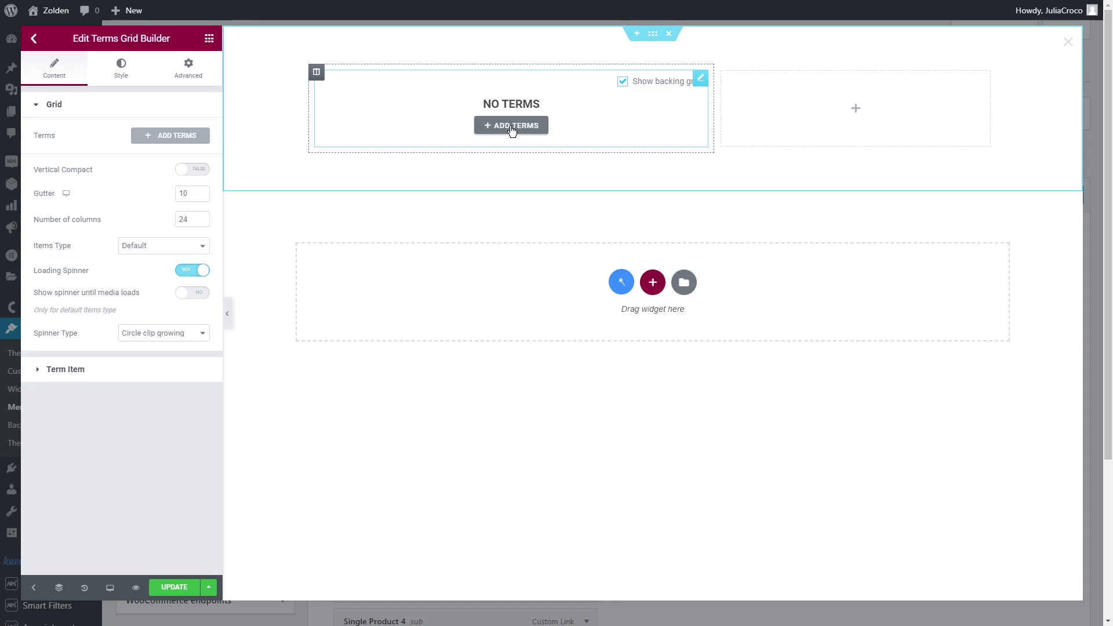
Step: Tick the jackets, sweatshirts and trousers product categories for the grid
{"action": "left_click", "coordinate": [512, 125]}
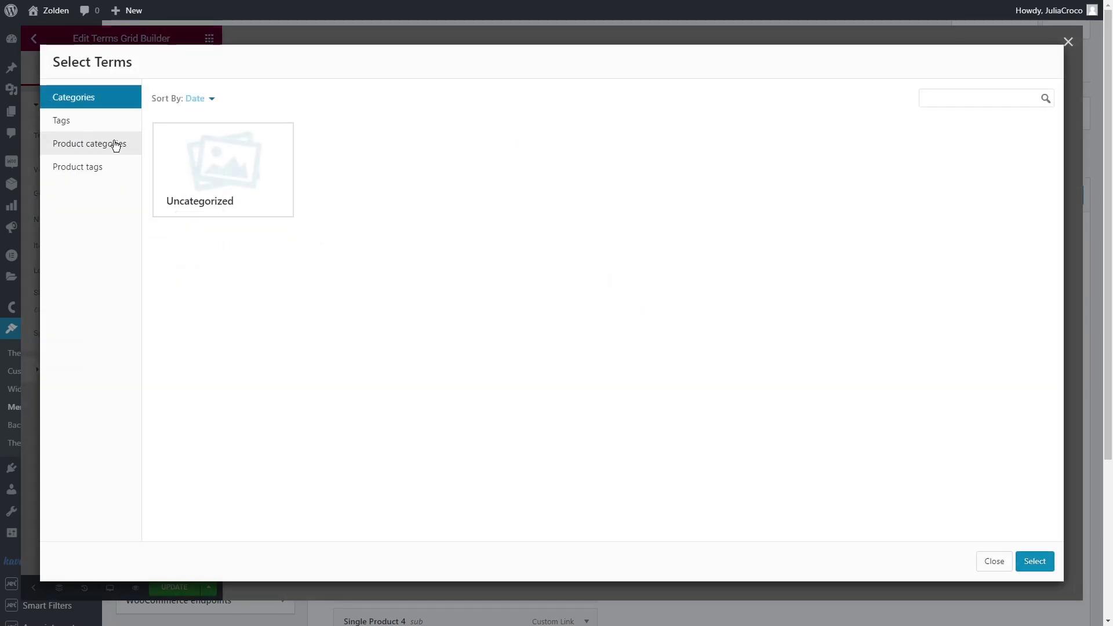
{"action": "left_click", "coordinate": [115, 145]}
{"action": "left_click", "coordinate": [207, 166]}
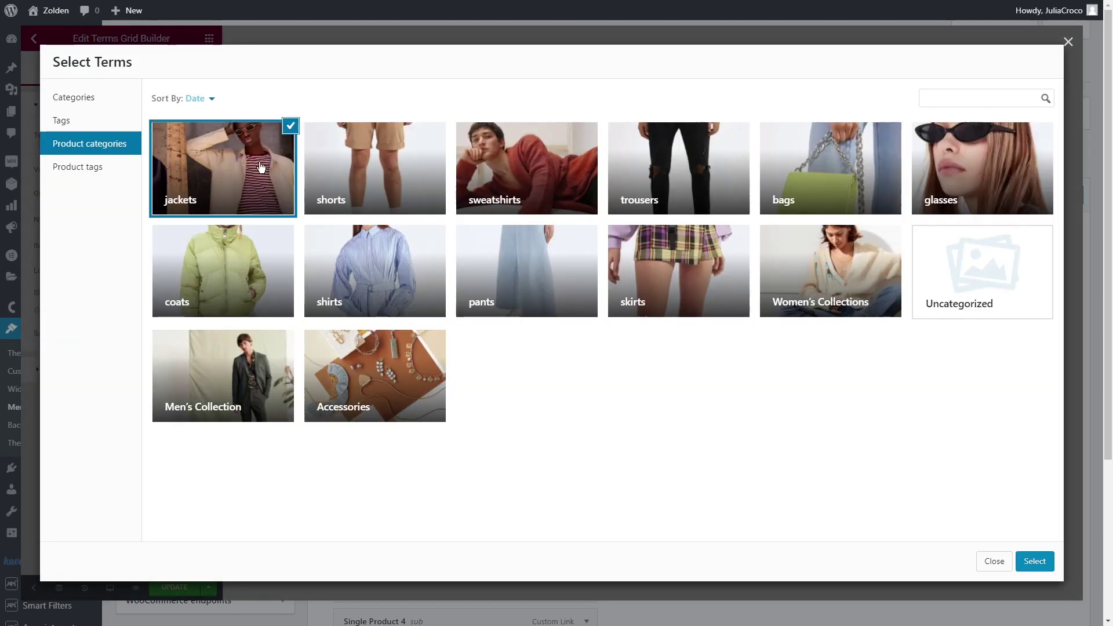
{"action": "left_click", "coordinate": [499, 169]}
{"action": "left_click", "coordinate": [640, 175]}
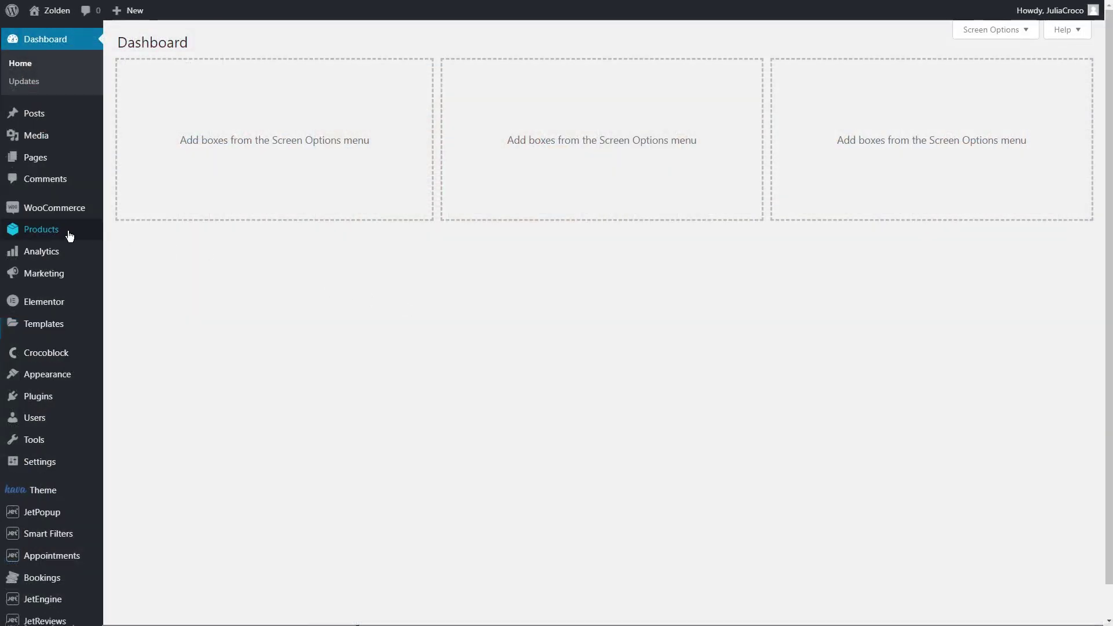
Step: Open Products > Categories and edit jackets to check its grid thumbnail
{"action": "mouse_move", "coordinate": [70, 232]}
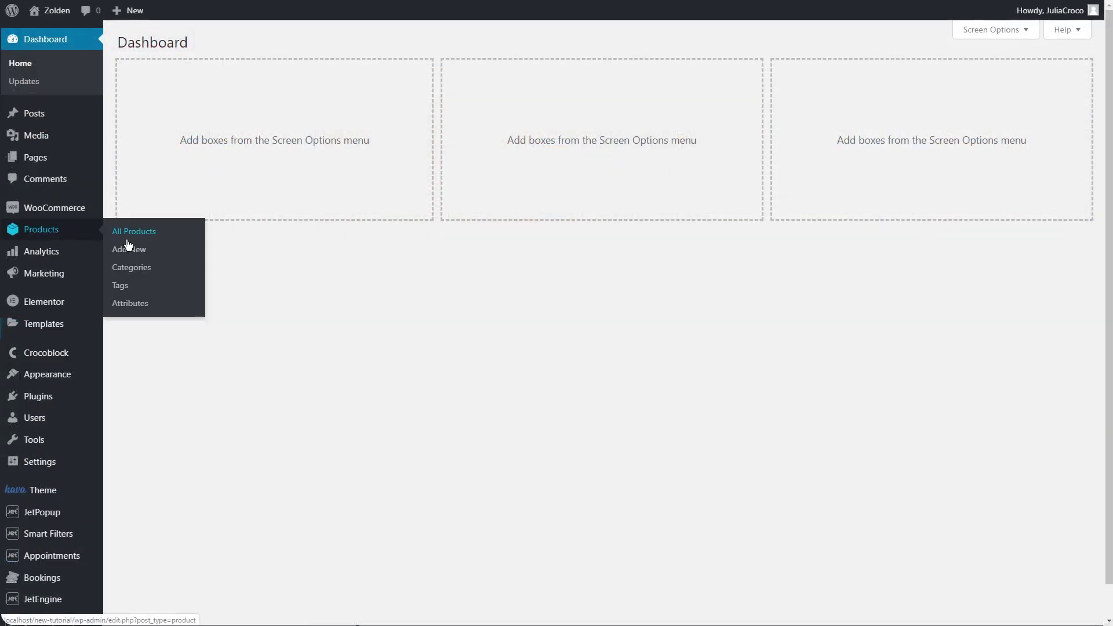
{"action": "left_click", "coordinate": [132, 267]}
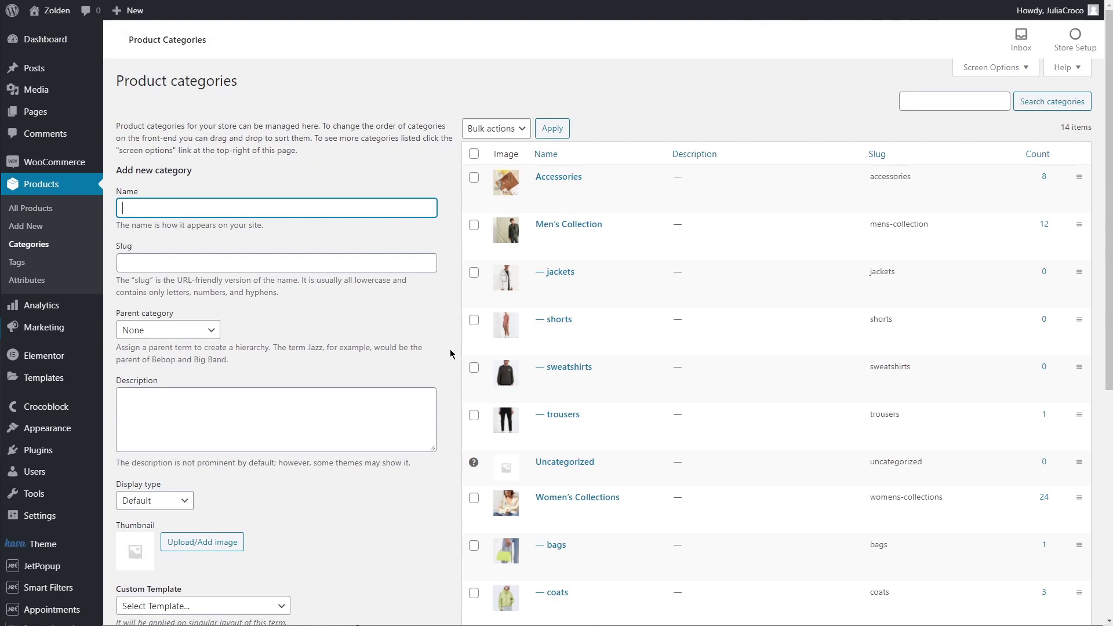
{"action": "left_click", "coordinate": [545, 286]}
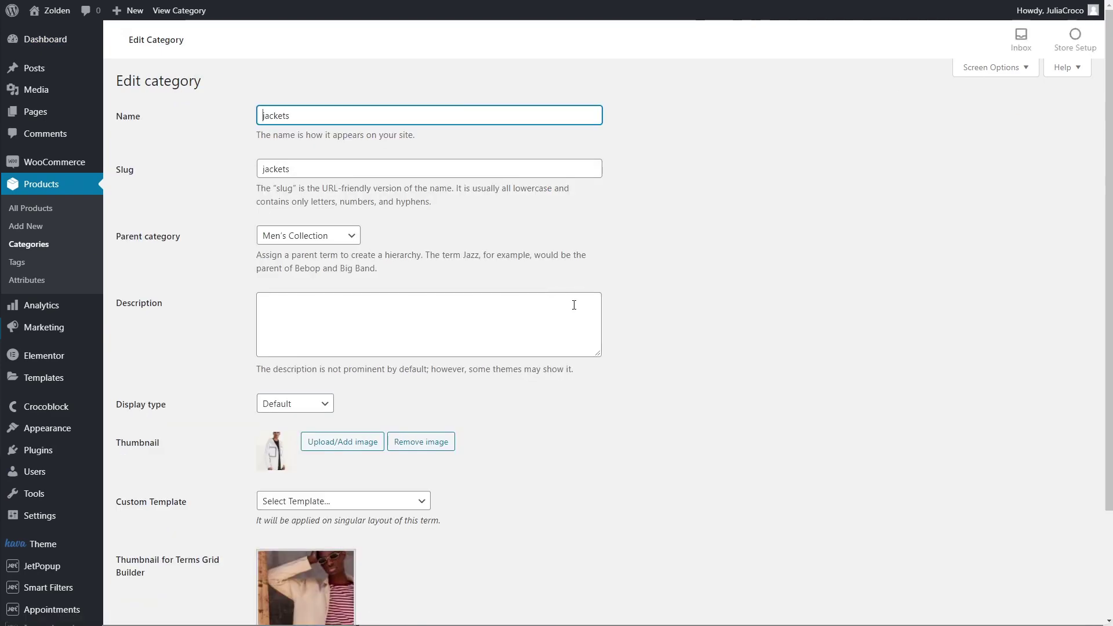
{"action": "scroll", "coordinate": [600, 414], "scroll_direction": "down", "scroll_amount": 2}
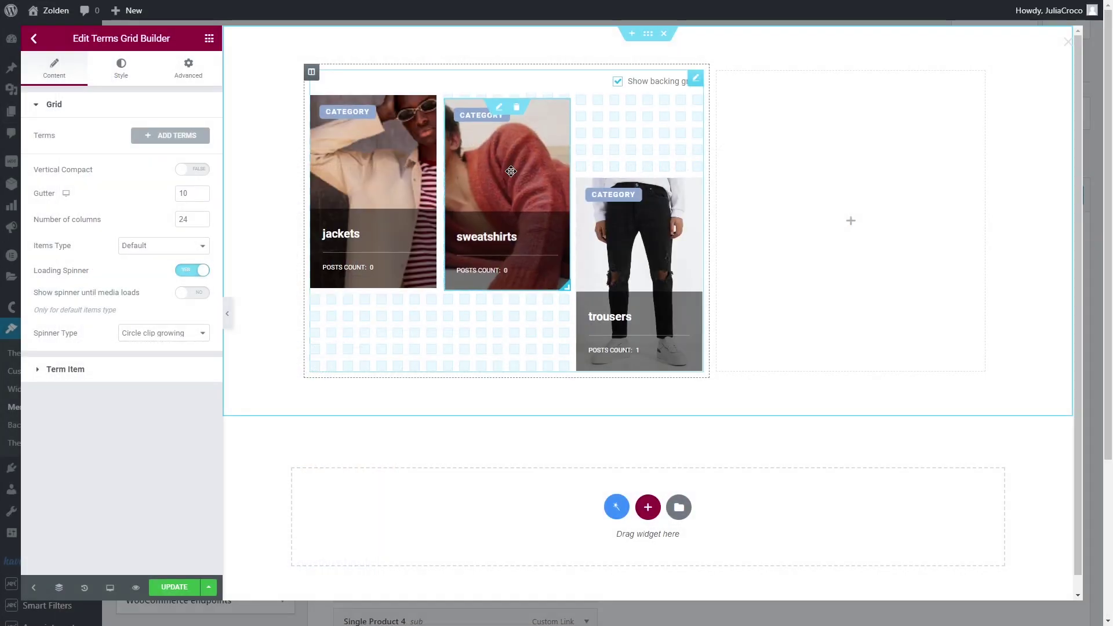
Step: Stack wide sweatshirts and jackets tiles beside a full-height trousers tile on the right
{"action": "left_click_drag", "start_coordinate": [377, 232], "coordinate": [397, 371]}
{"action": "left_click_drag", "start_coordinate": [431, 283], "coordinate": [553, 222]}
{"action": "left_click_drag", "start_coordinate": [405, 334], "coordinate": [405, 266]}
{"action": "left_click_drag", "start_coordinate": [436, 423], "coordinate": [553, 372]}
{"action": "left_click_drag", "start_coordinate": [646, 318], "coordinate": [631, 236]}
{"action": "left_click_drag", "start_coordinate": [682, 284], "coordinate": [700, 376]}
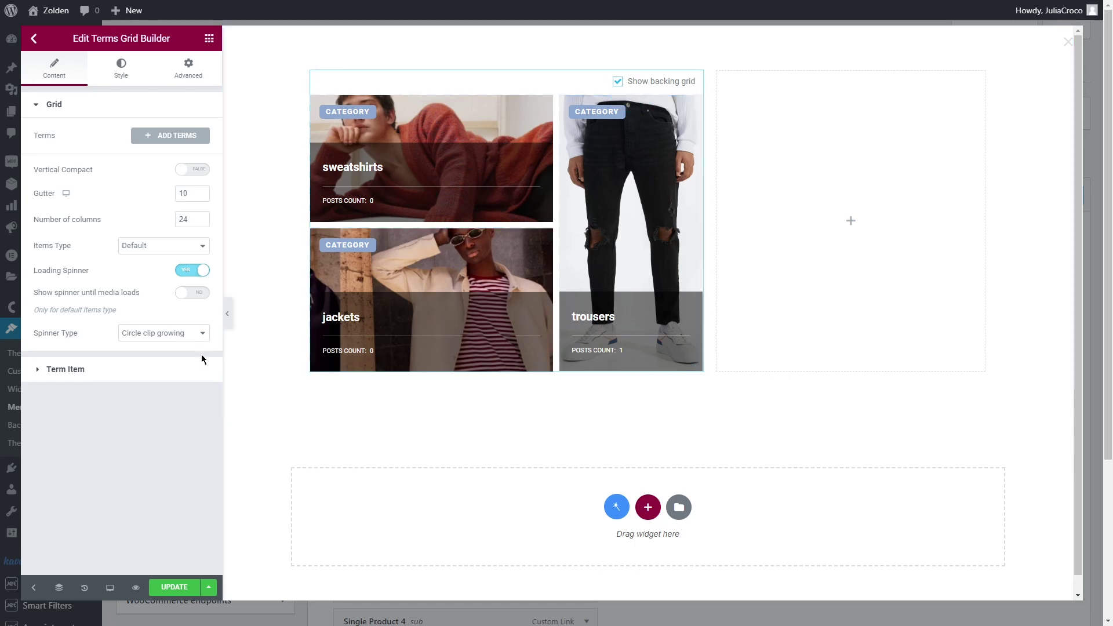
Step: Turn off Posts Count, Divider and Term Taxonomy on the grid's term items
{"action": "left_click", "coordinate": [118, 369]}
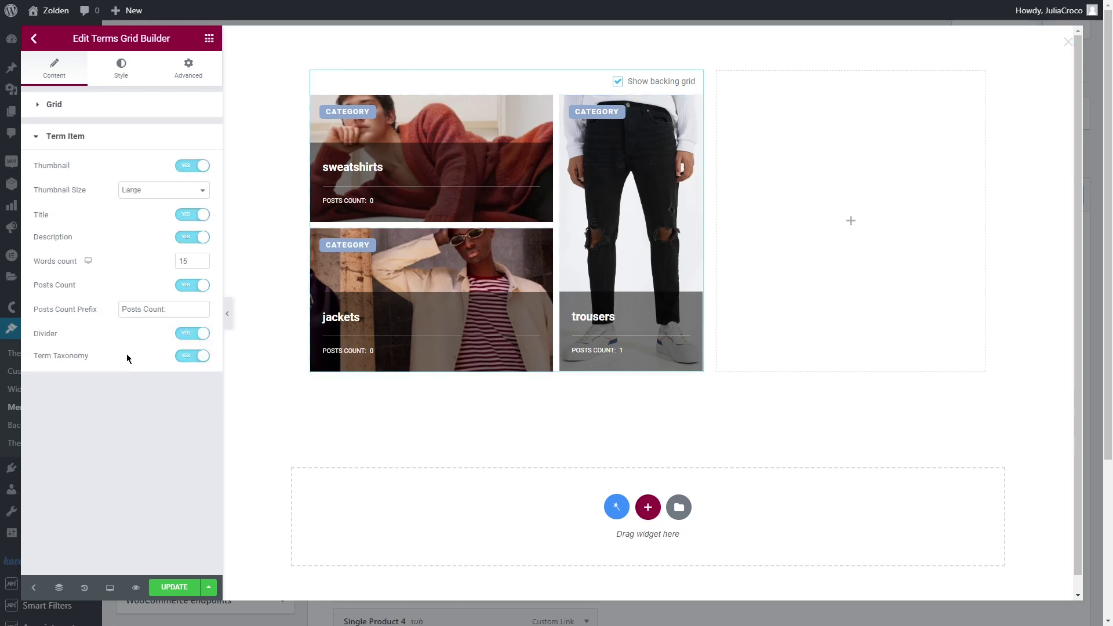
{"action": "left_click", "coordinate": [189, 286]}
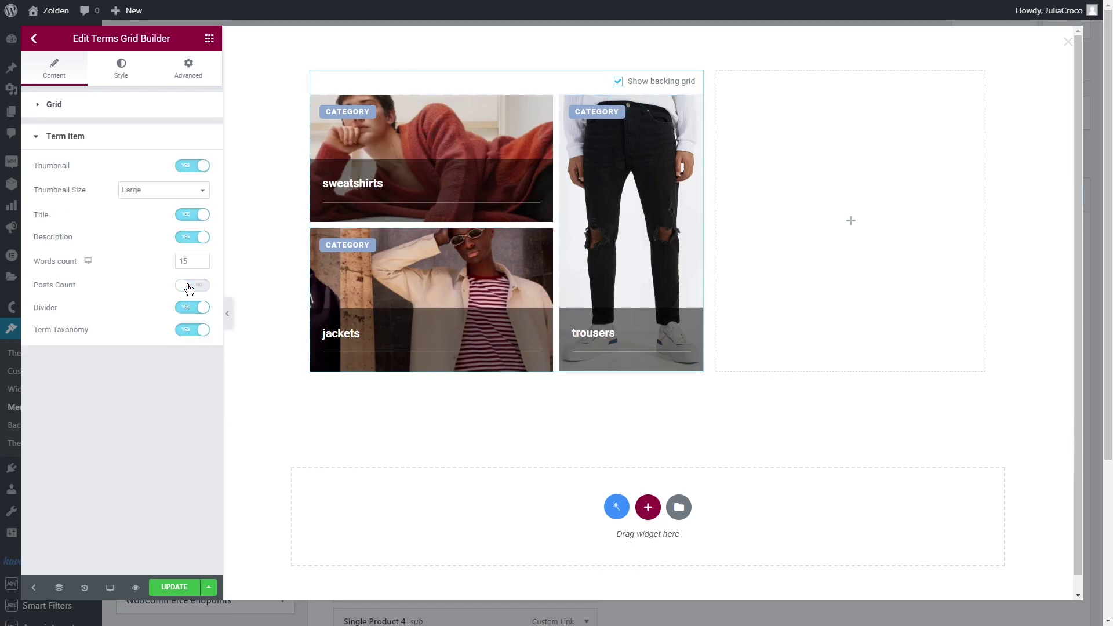
{"action": "left_click", "coordinate": [189, 309]}
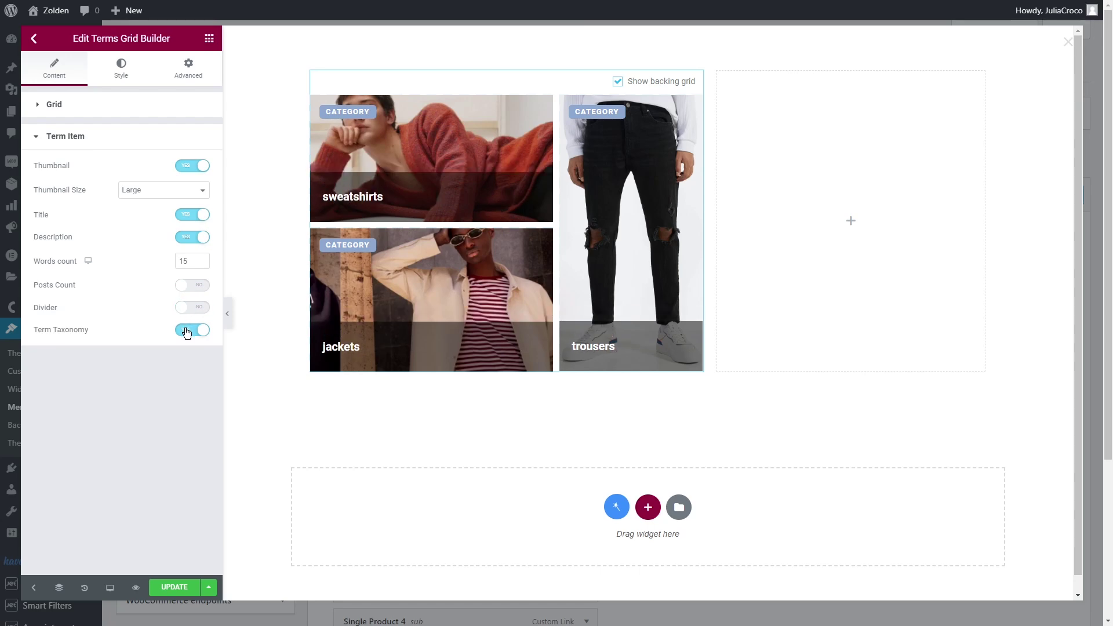
{"action": "left_click", "coordinate": [187, 331]}
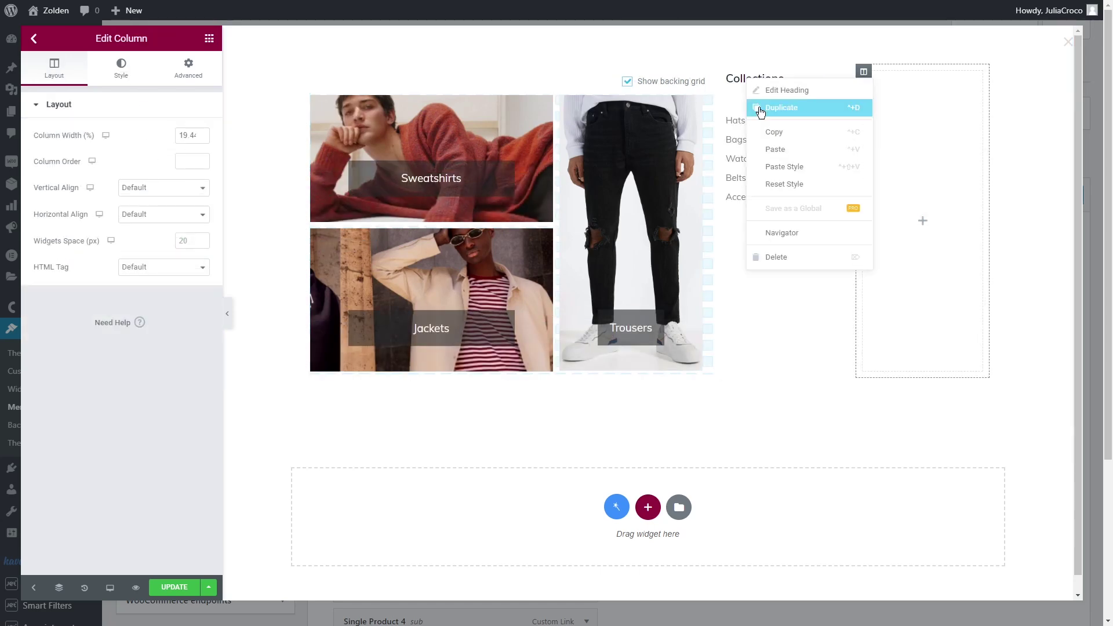
Step: Copy the Collections heading and vertical menu into the empty right column
{"action": "left_click", "coordinate": [774, 131]}
{"action": "right_click", "coordinate": [896, 128]}
{"action": "left_click", "coordinate": [928, 222]}
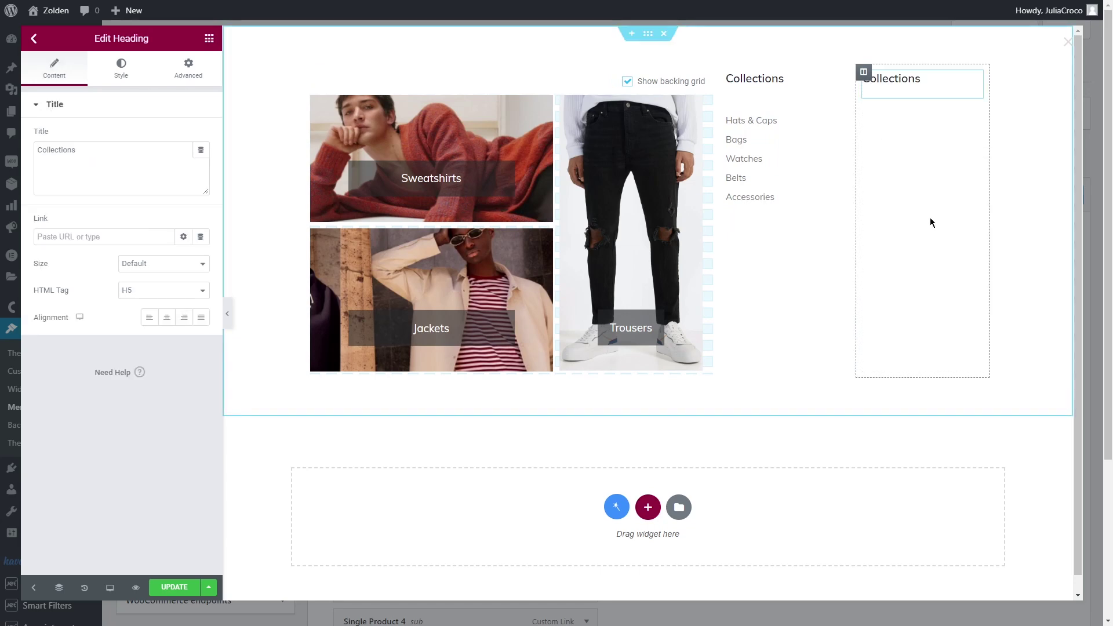
{"action": "right_click", "coordinate": [771, 137]}
{"action": "right_click", "coordinate": [926, 165]}
Step: Rename the pasted heading to 'Accessories' and show Custom Submenu 2 in its menu
{"action": "left_click", "coordinate": [954, 259]}
{"action": "left_click", "coordinate": [891, 81]}
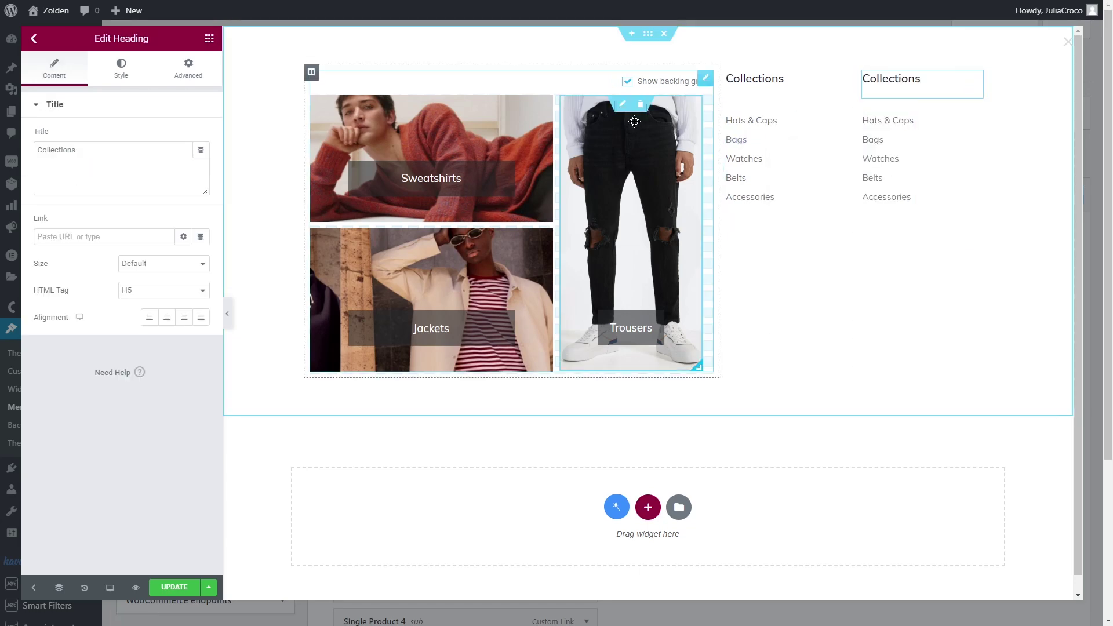
{"action": "double_click", "coordinate": [46, 150]}
{"action": "type", "text": "Accessories"}
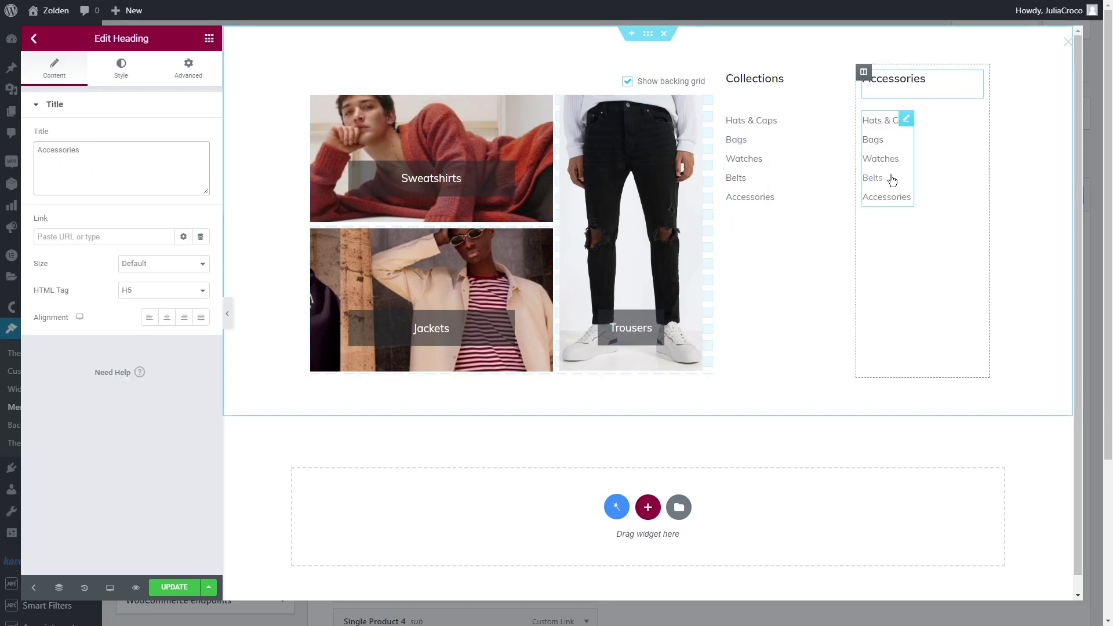
{"action": "left_click", "coordinate": [890, 166]}
{"action": "left_click", "coordinate": [156, 136]}
{"action": "left_click", "coordinate": [160, 169]}
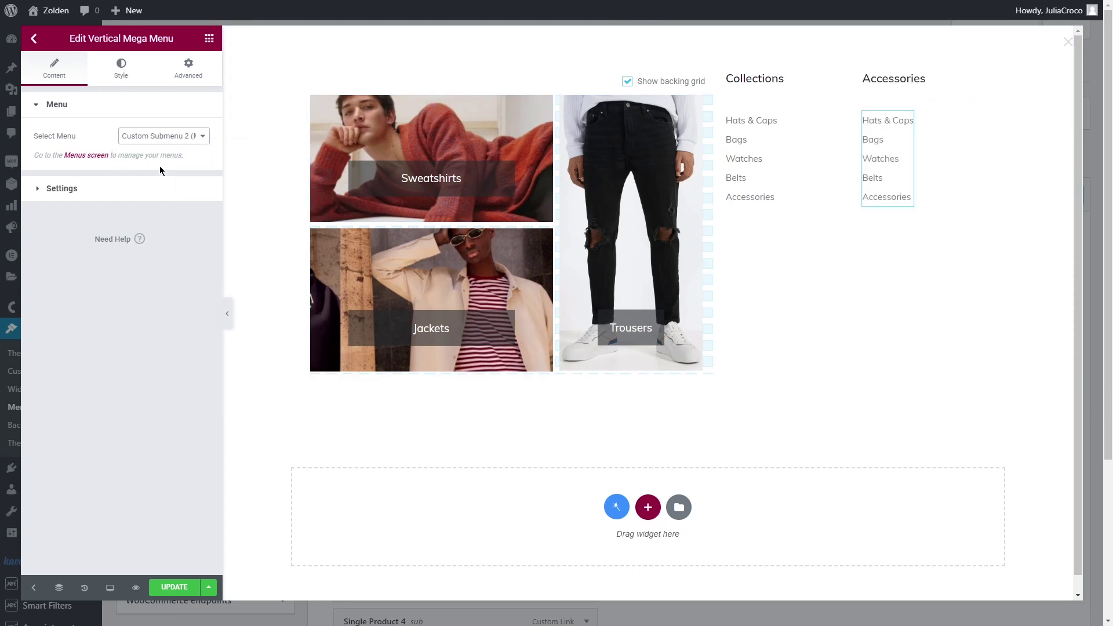
Step: Search the widget library for 'taxonomy', then for 'categories grid'
{"action": "left_click", "coordinate": [209, 38]}
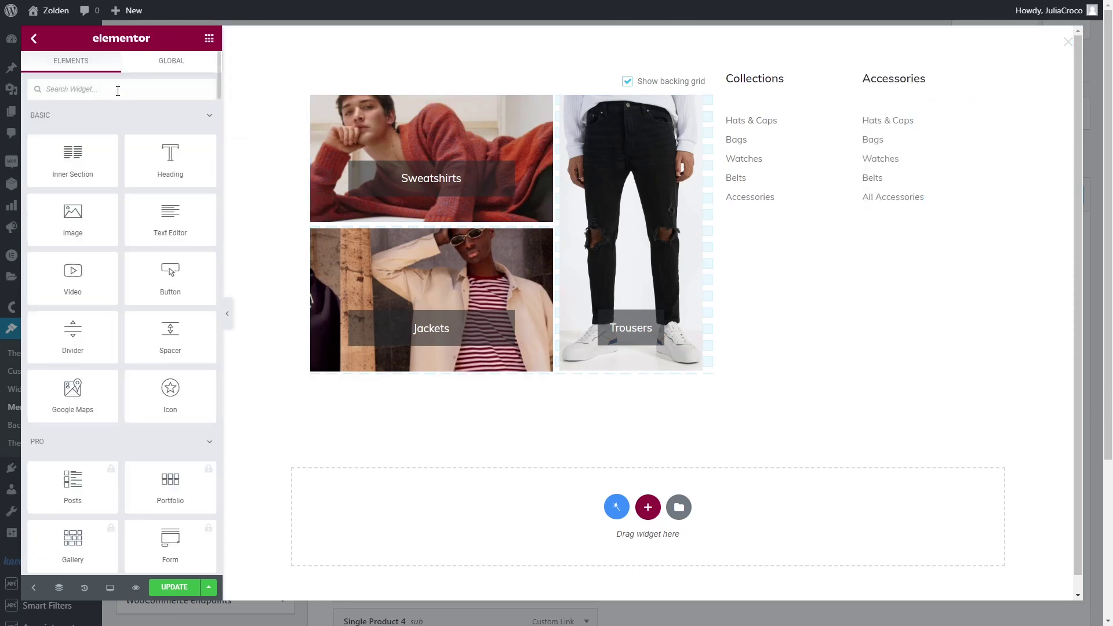
{"action": "type", "text": "taxo"}
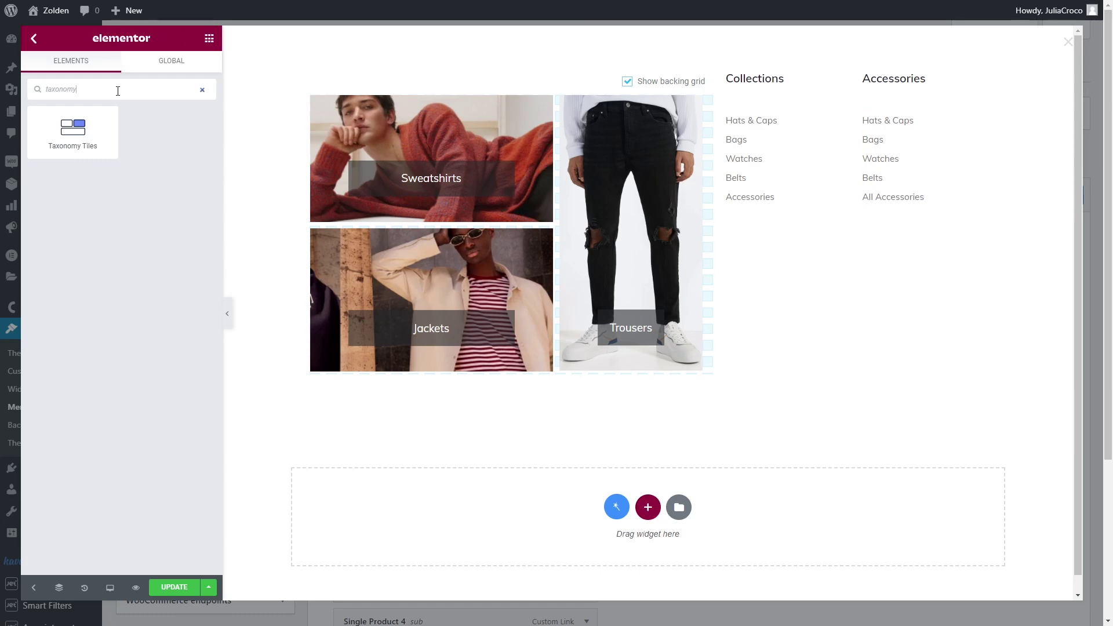
{"action": "type", "text": "nomy"}
{"action": "left_click_drag", "start_coordinate": [118, 91], "coordinate": [44, 91]}
{"action": "type", "text": "catego"}
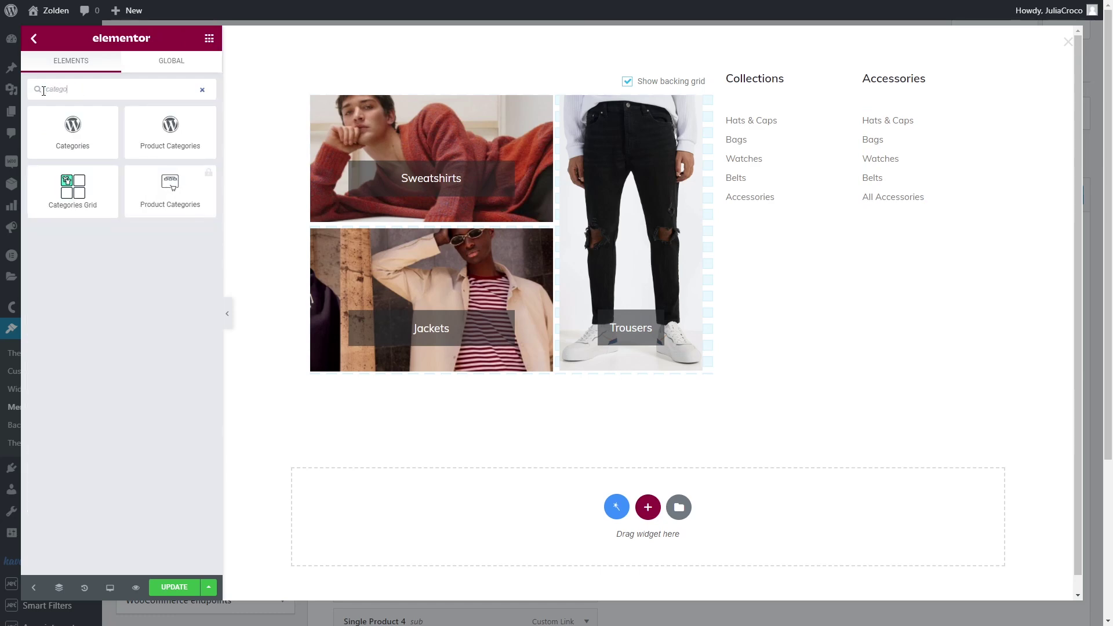
{"action": "type", "text": "ries grid"}
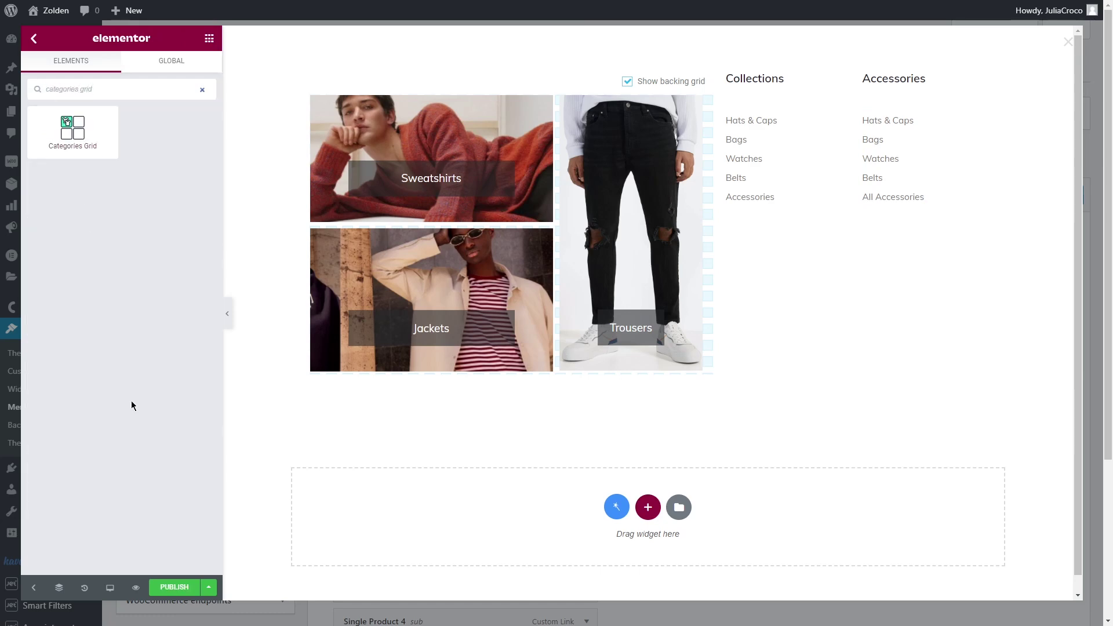
Step: Publish the Man mega content, close the editor and save its item settings
{"action": "left_click", "coordinate": [179, 586]}
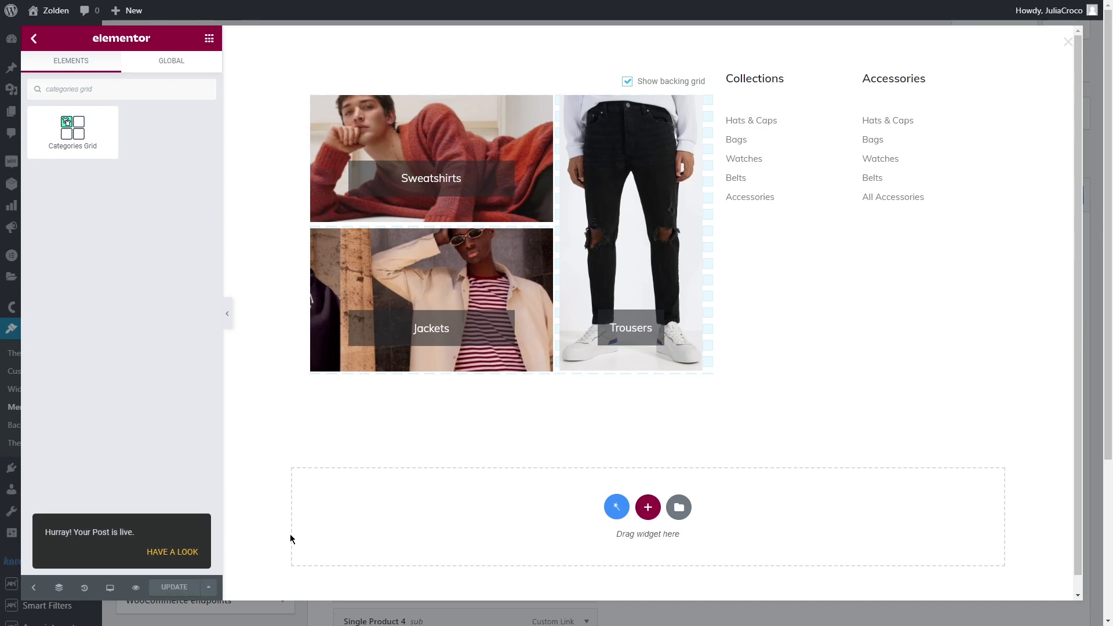
{"action": "left_click", "coordinate": [1067, 40]}
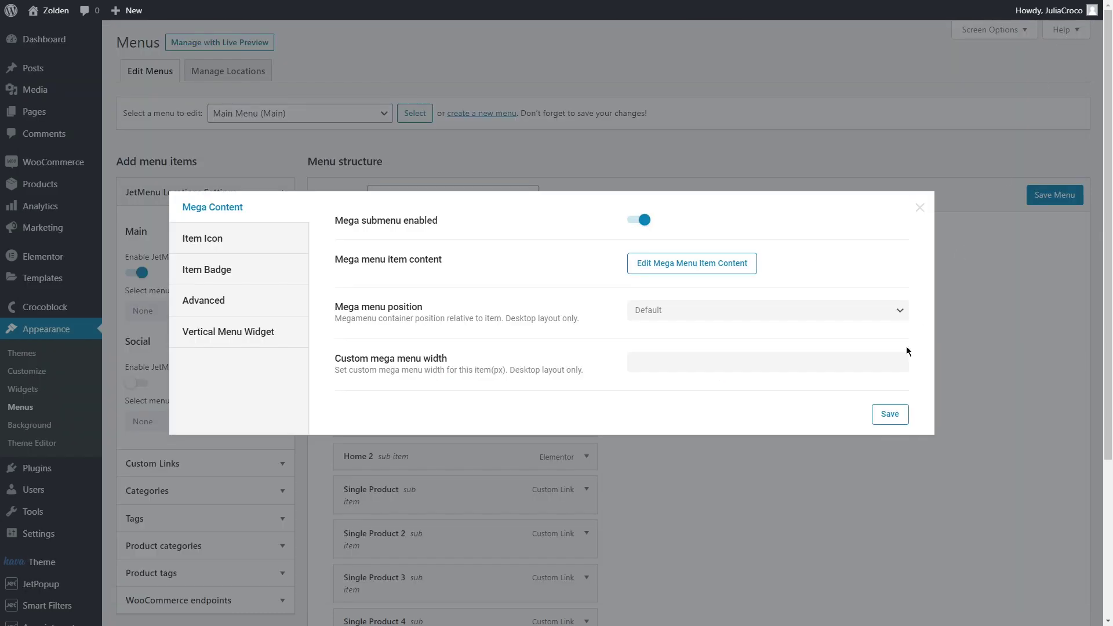
{"action": "left_click", "coordinate": [890, 414]}
{"action": "left_click", "coordinate": [919, 208]}
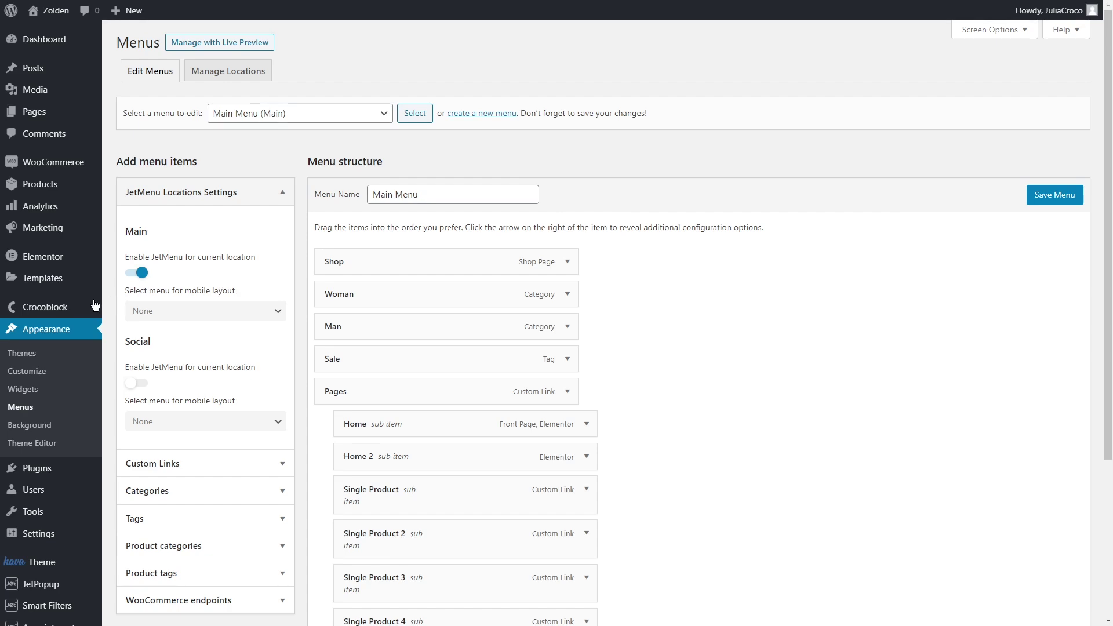
Step: In JetMenu Desktop Menu settings, set mega menu base width to custom selector .elementor-section-wrap
{"action": "mouse_move", "coordinate": [64, 308]}
{"action": "left_click", "coordinate": [132, 327]}
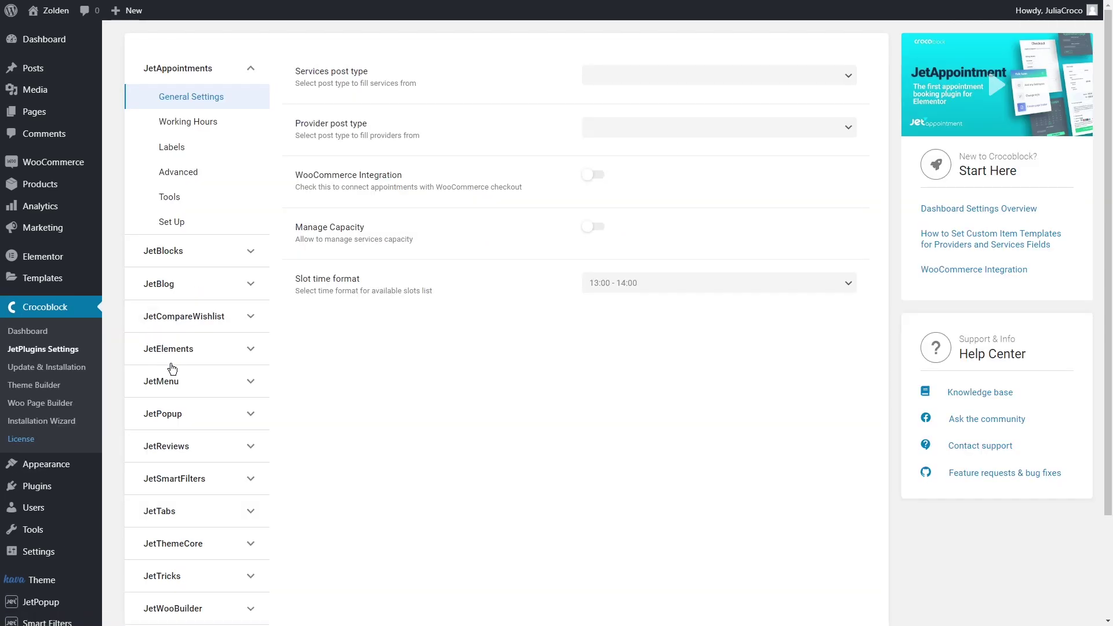
{"action": "left_click", "coordinate": [181, 383]}
{"action": "left_click", "coordinate": [199, 434]}
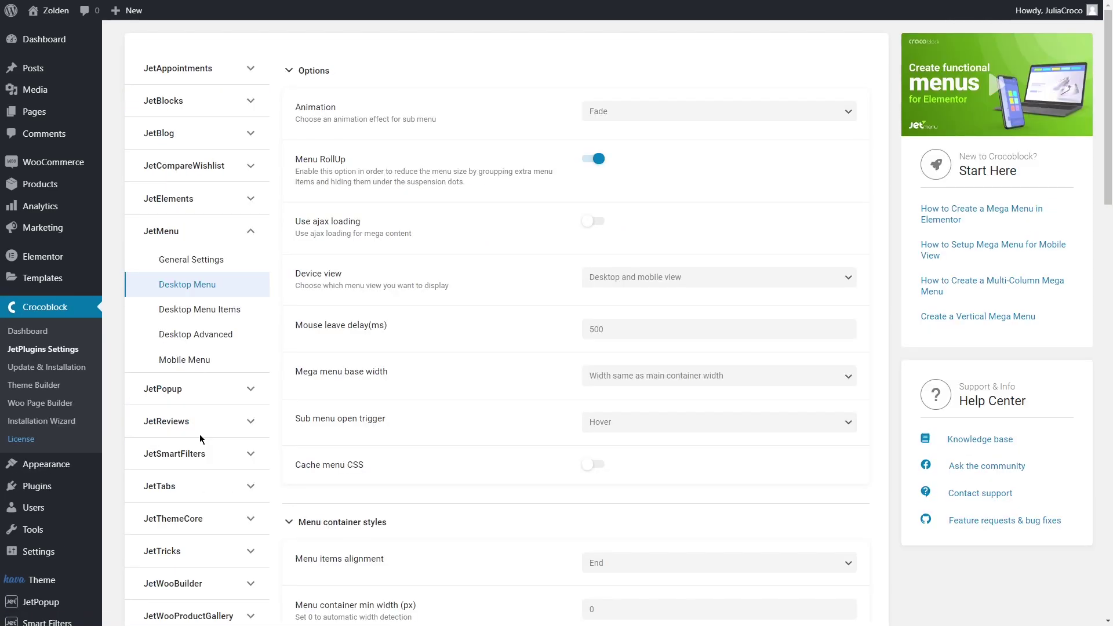
{"action": "left_click", "coordinate": [635, 377]}
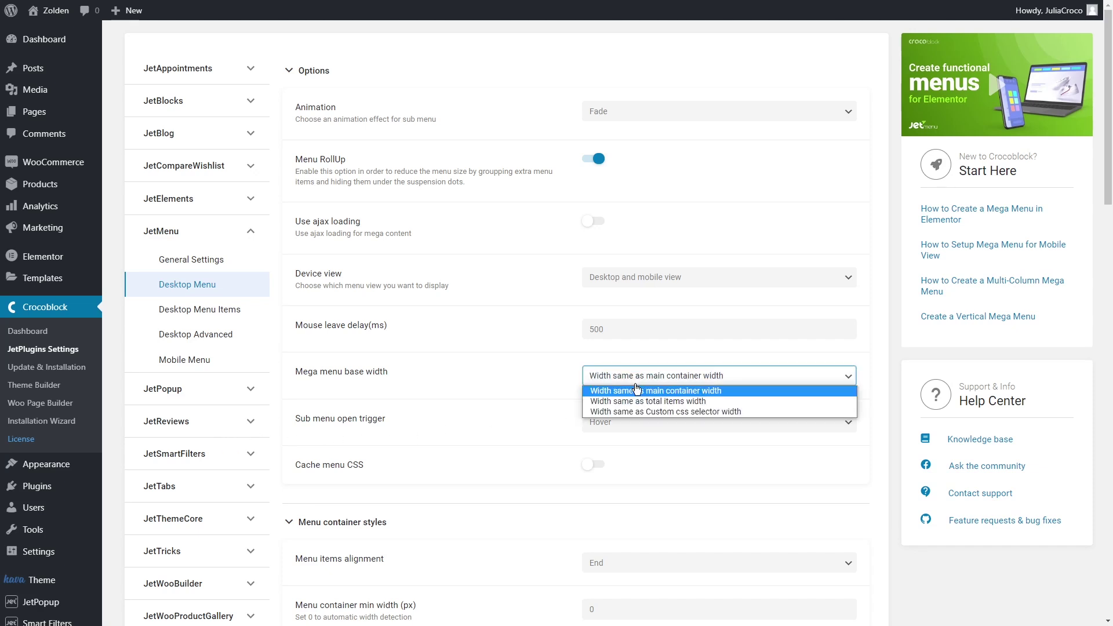
{"action": "left_click", "coordinate": [633, 410]}
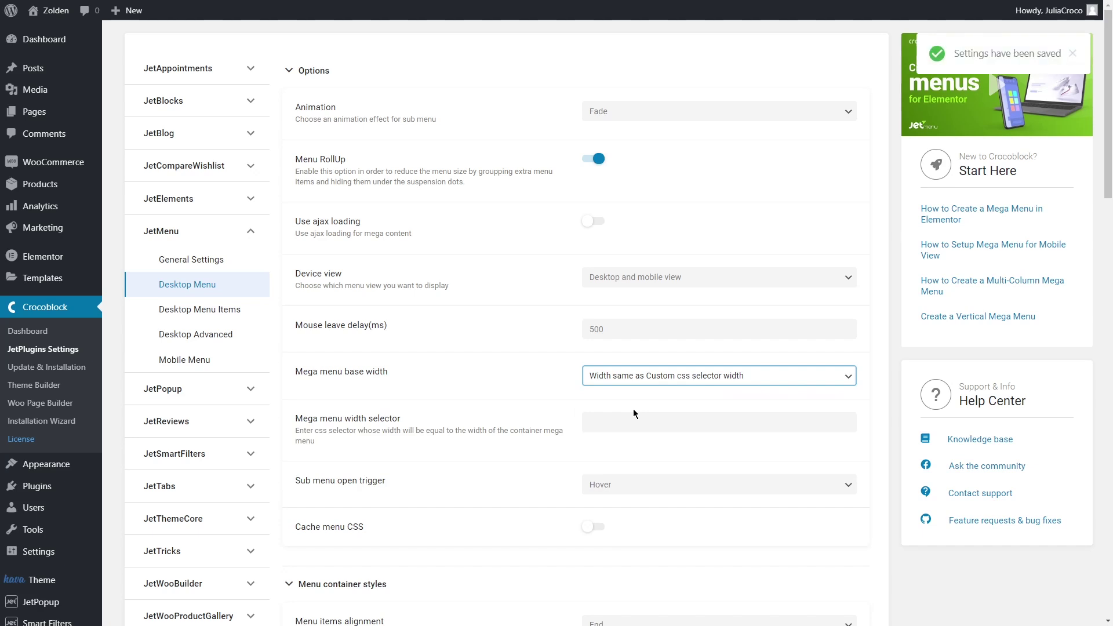
{"action": "left_click", "coordinate": [603, 423]}
{"action": "key", "text": "ctrl+v"}
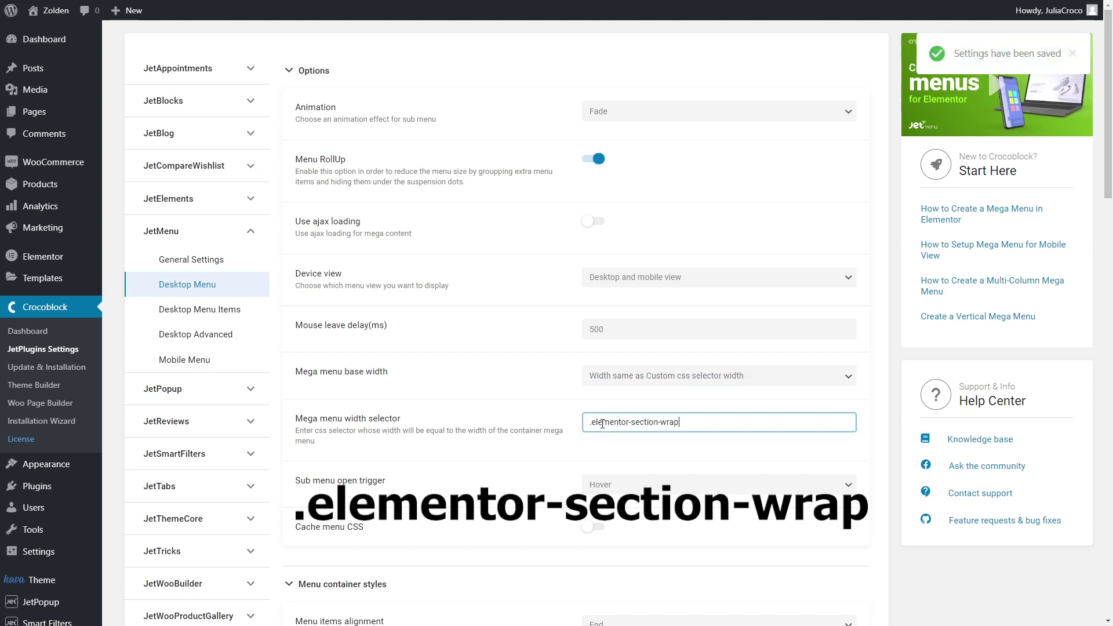
Step: View the storefront's Woman mega menu, then the Man menu with Sweatshirts, Jackets and Trousers tiles
{"action": "mouse_move", "coordinate": [51, 10]}
{"action": "left_click", "coordinate": [44, 33]}
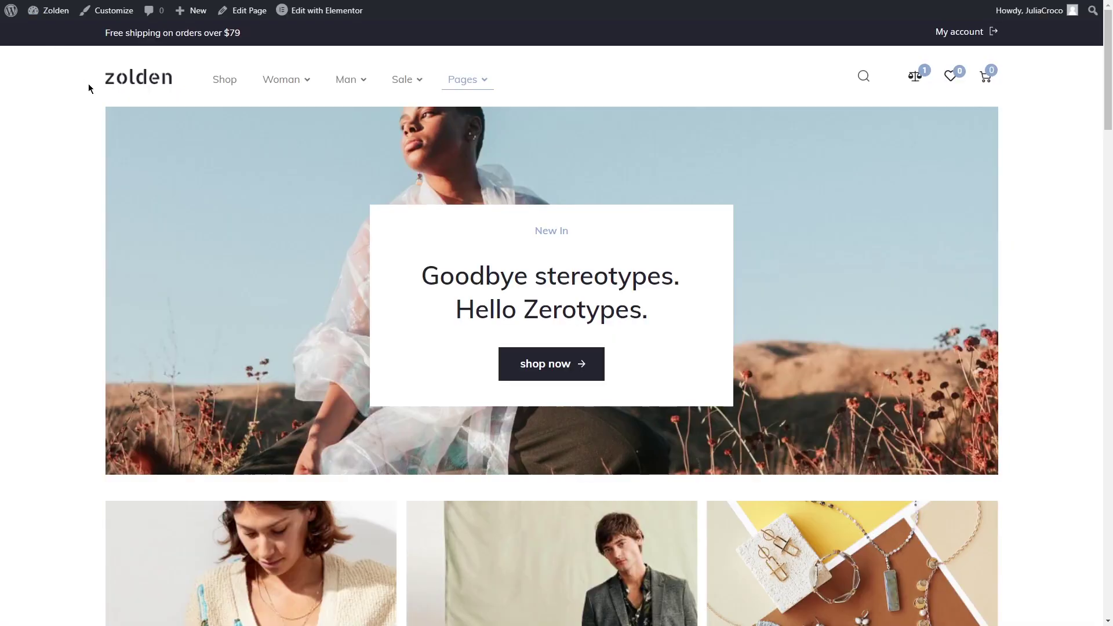
{"action": "mouse_move", "coordinate": [287, 81]}
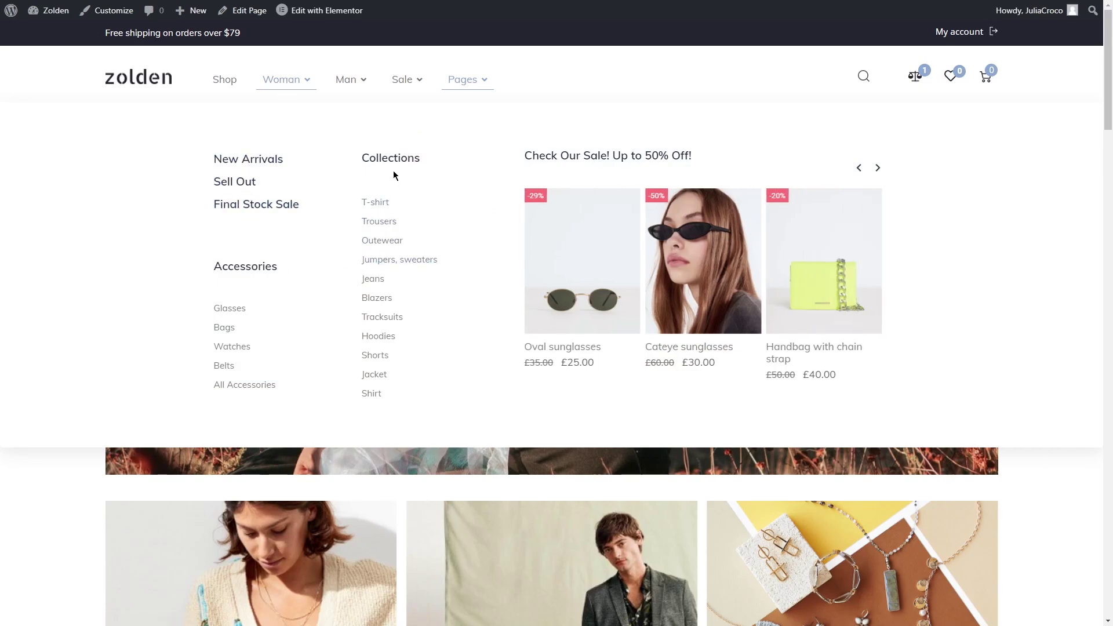
{"action": "mouse_move", "coordinate": [349, 82]}
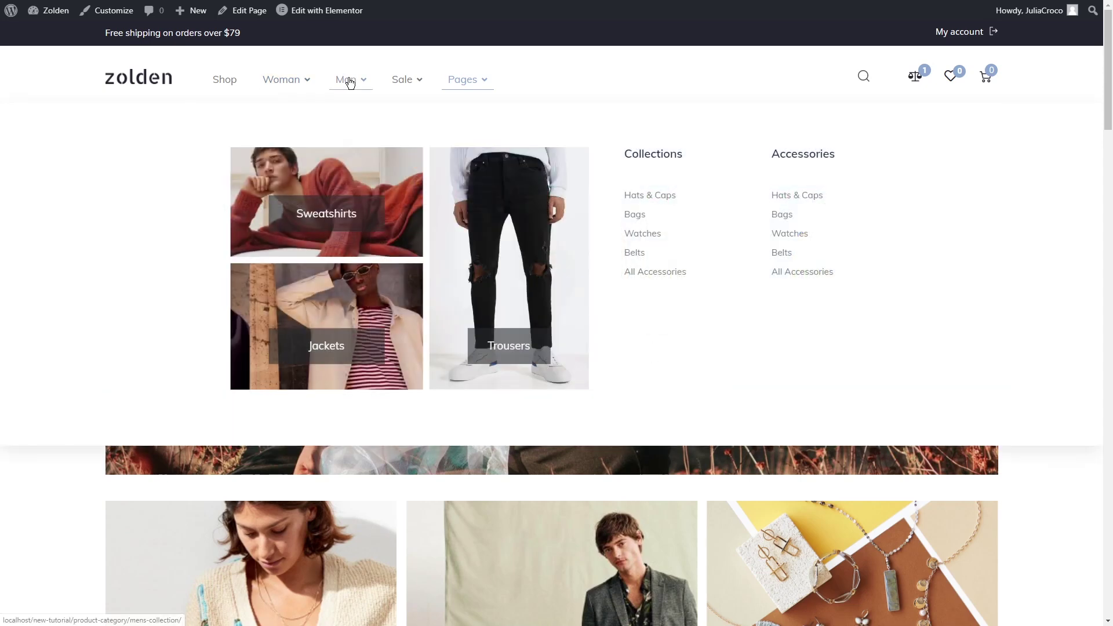